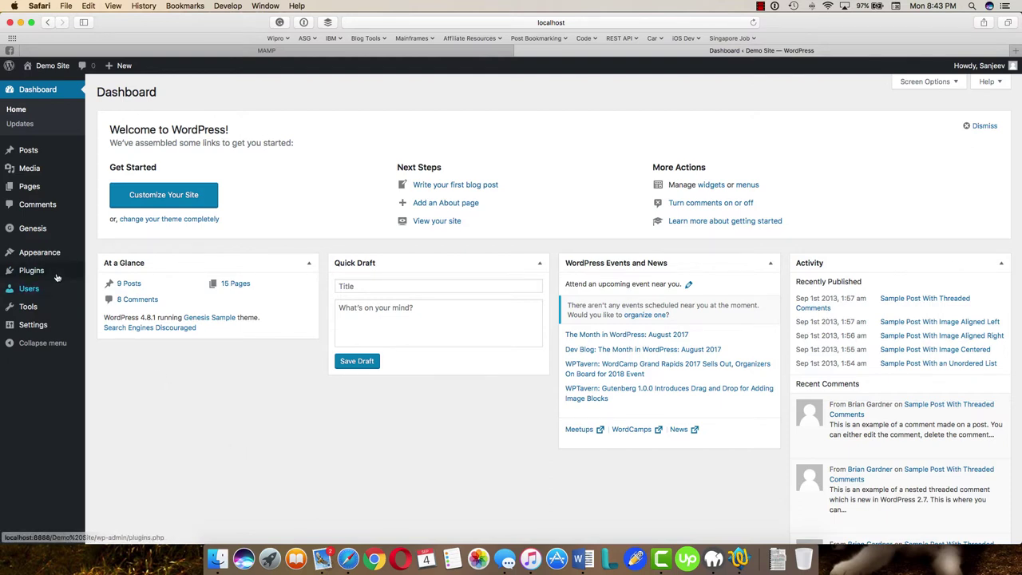
- Open the Installed Plugins list from the admin sidebar
{"action": "mouse_move", "coordinate": [32, 271]}
{"action": "left_click", "coordinate": [108, 273]}
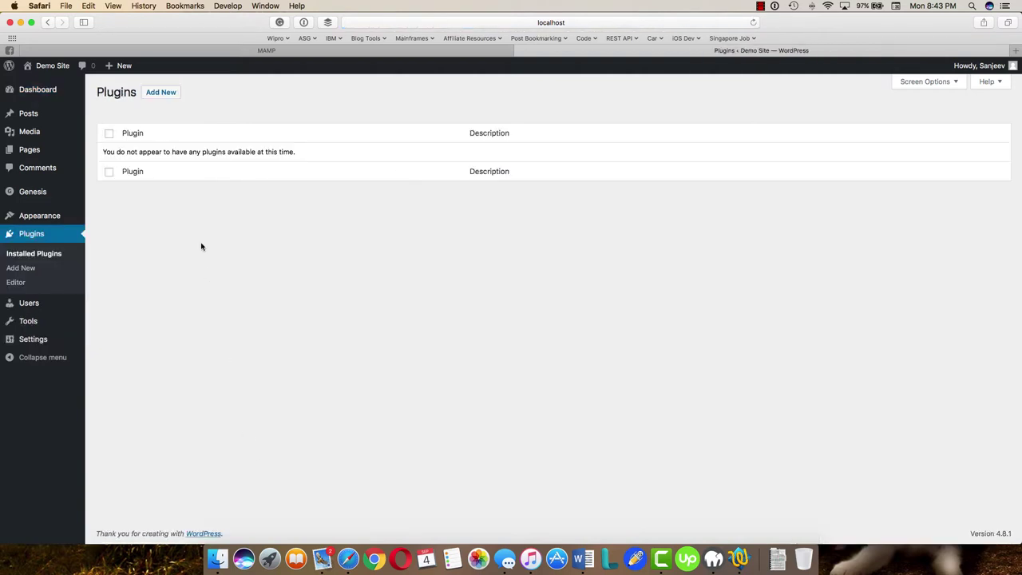
- Search the plugin directory for 'google maps widget', then install and activate it
{"action": "left_click", "coordinate": [167, 95]}
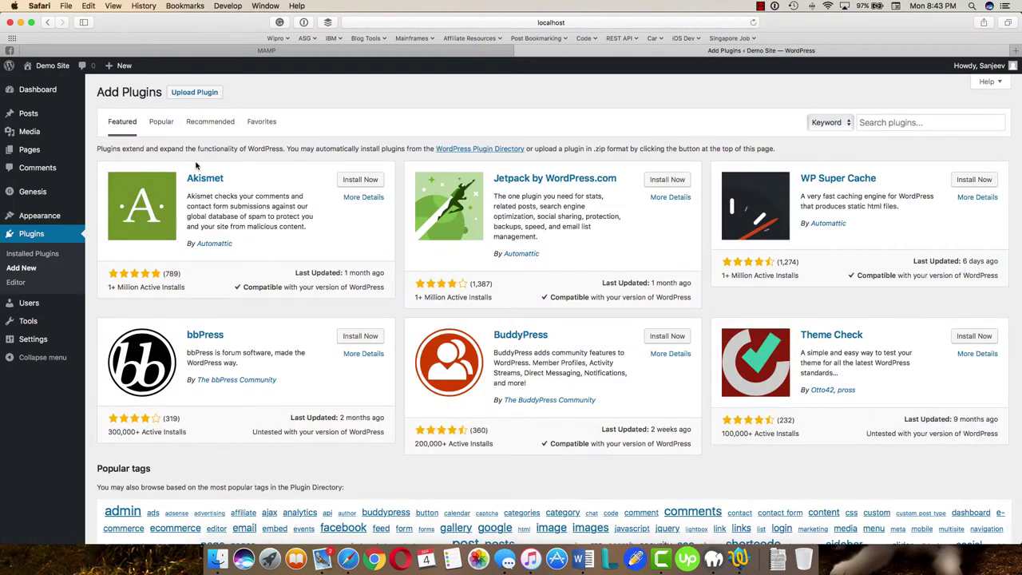
{"action": "left_click", "coordinate": [887, 121]}
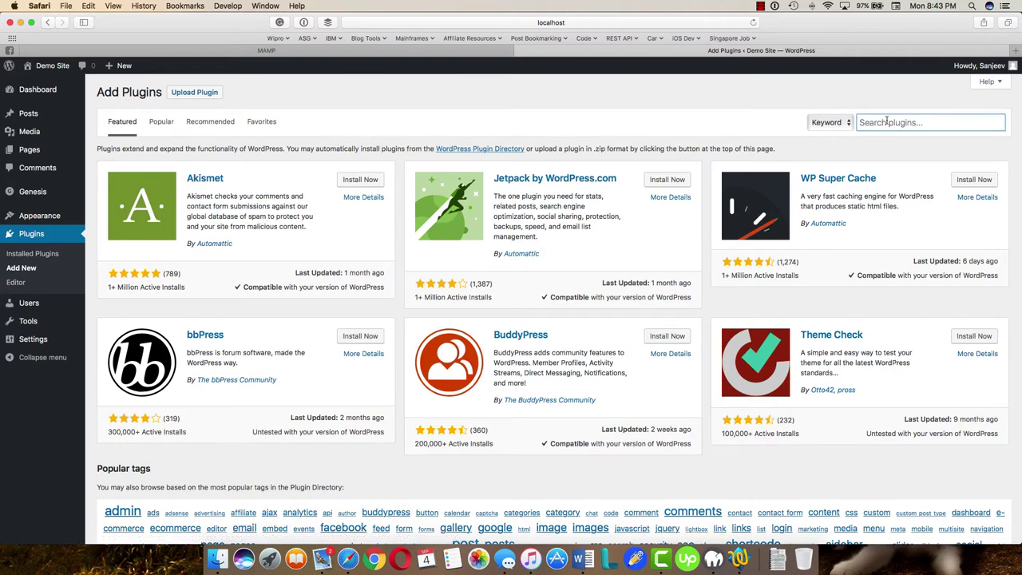
{"action": "type", "text": "google maps widget"}
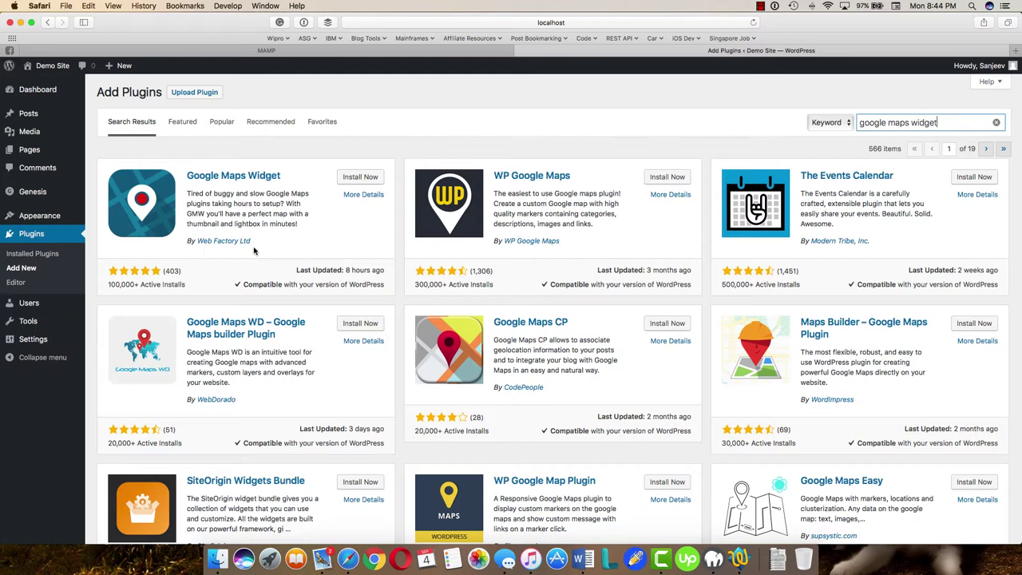
{"action": "left_click", "coordinate": [361, 183]}
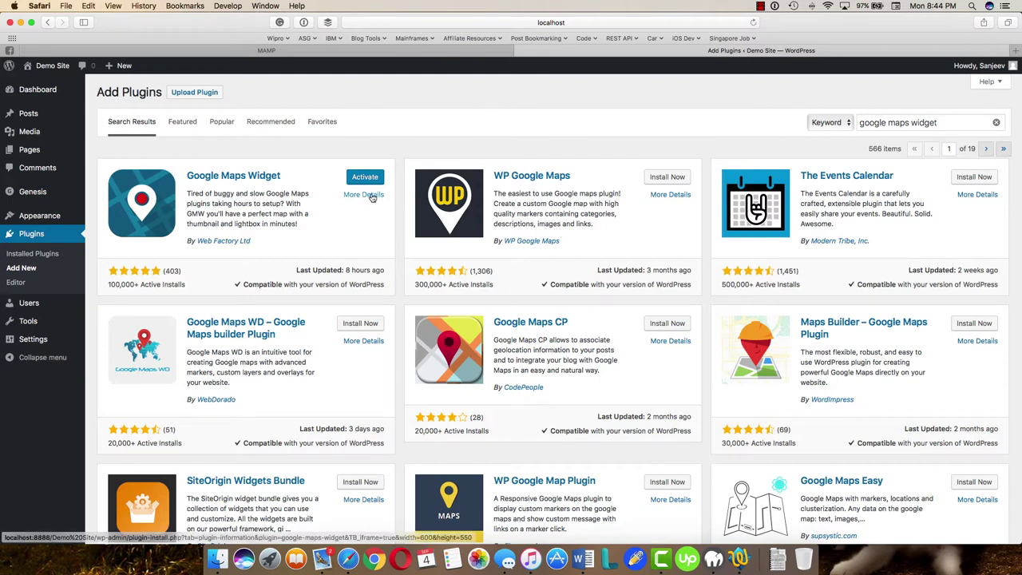
{"action": "left_click", "coordinate": [368, 181]}
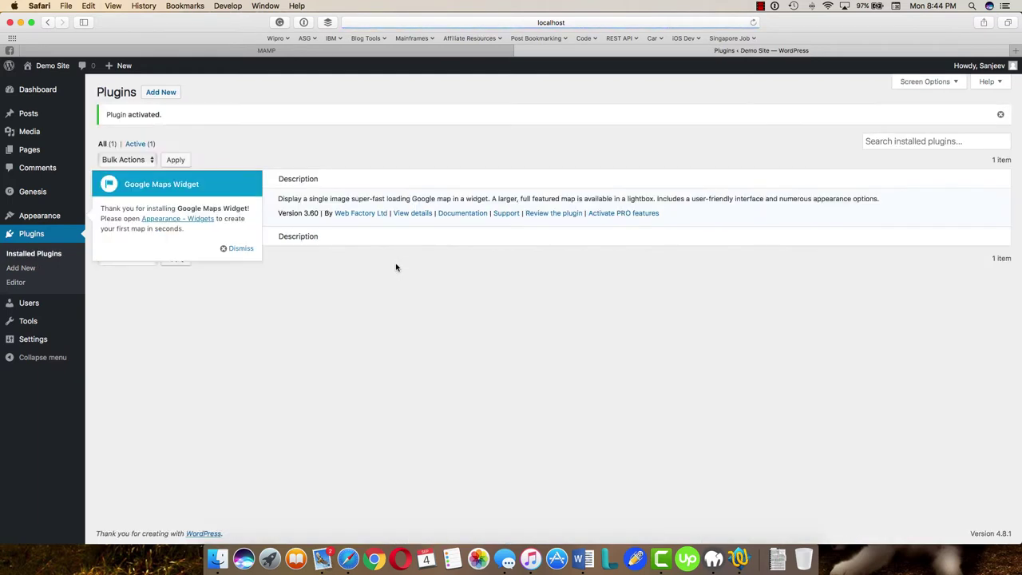
{"action": "mouse_move", "coordinate": [33, 339]}
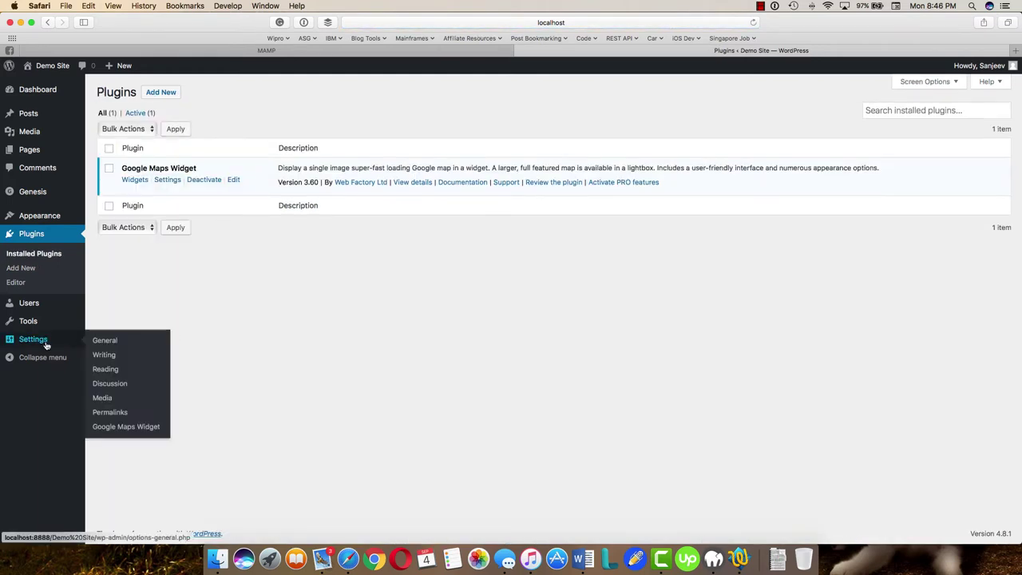
- Review the Google Maps Widget Settings and Export & Import tabs, ending on PRO License
{"action": "left_click", "coordinate": [136, 432]}
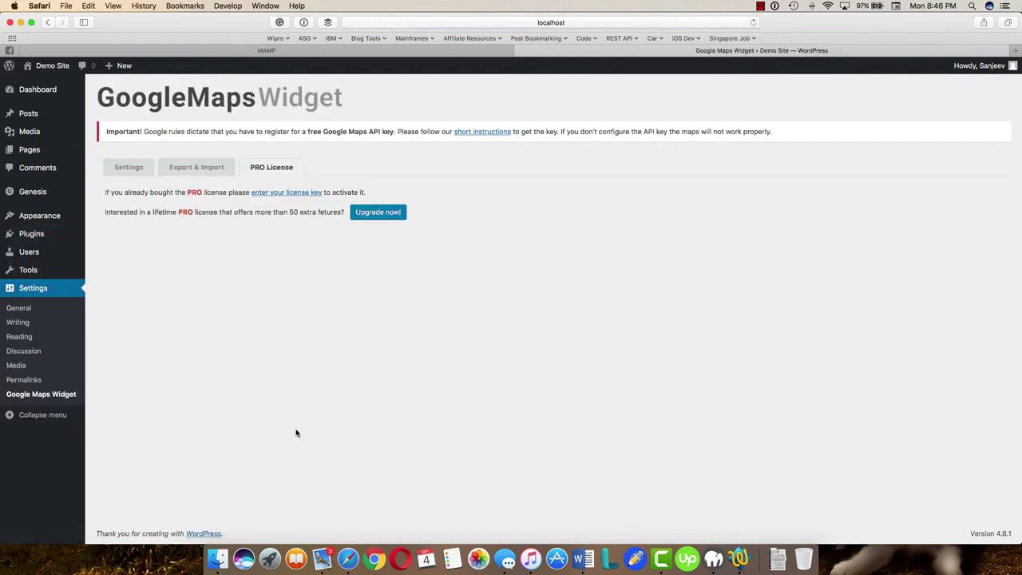
{"action": "left_click", "coordinate": [133, 169]}
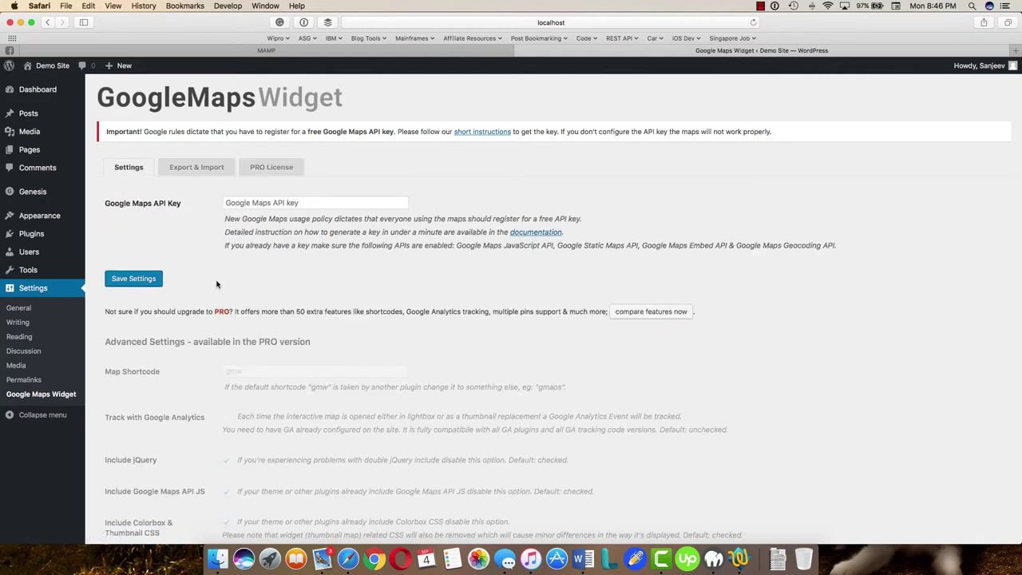
{"action": "scroll", "coordinate": [216, 284], "scroll_direction": "down", "scroll_amount": 3}
{"action": "scroll", "coordinate": [217, 255], "scroll_direction": "up", "scroll_amount": 3}
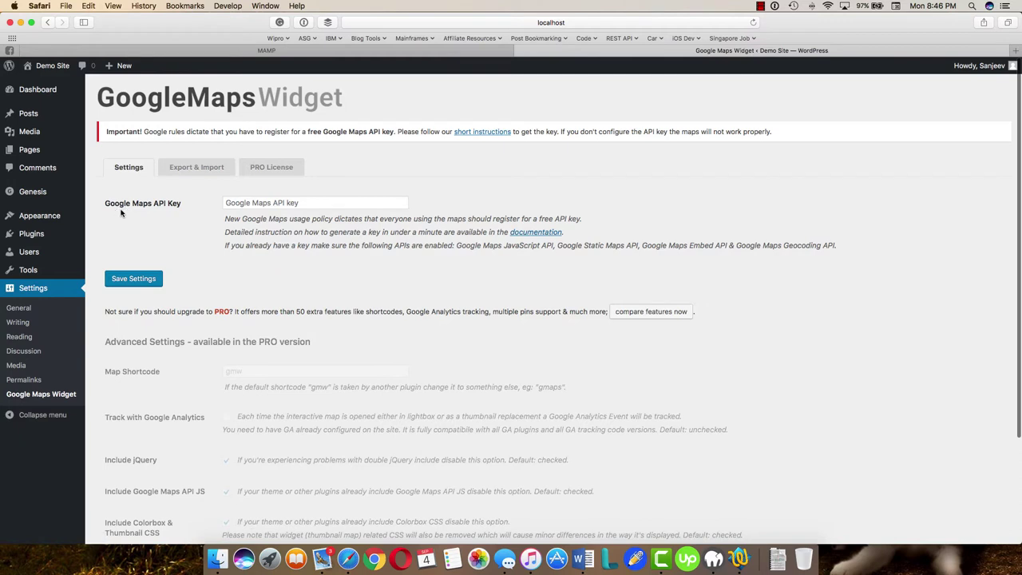
{"action": "left_click", "coordinate": [208, 170]}
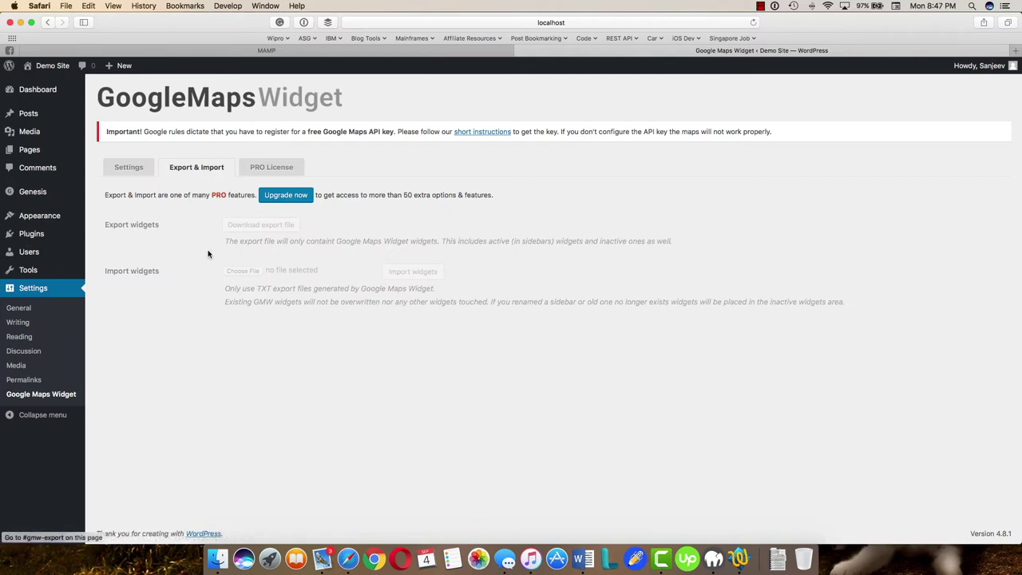
{"action": "left_click", "coordinate": [268, 169]}
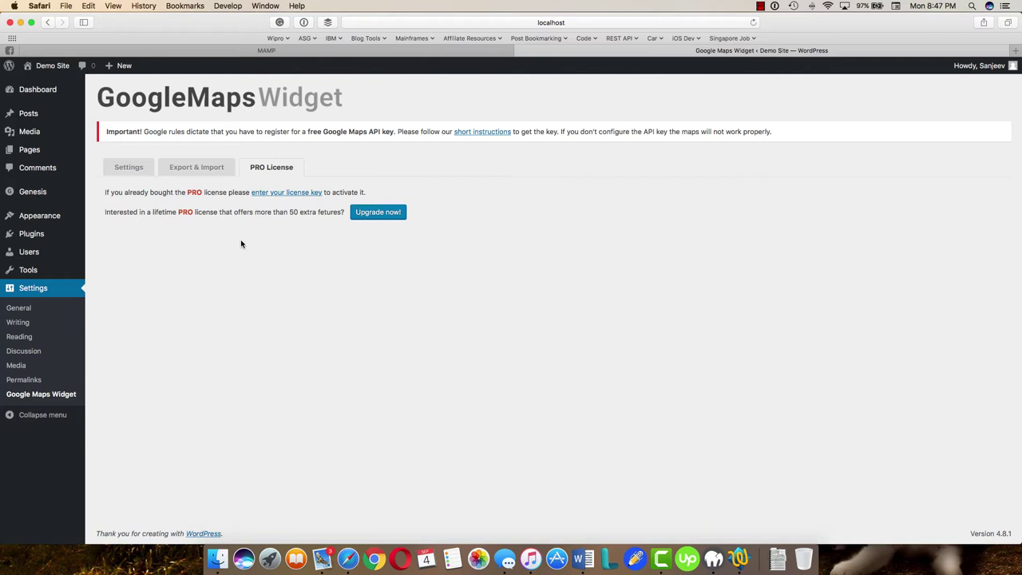
- Enter the license key, activate PRO features and update to Google Maps Widget PRO 5.17
{"action": "left_click", "coordinate": [290, 193]}
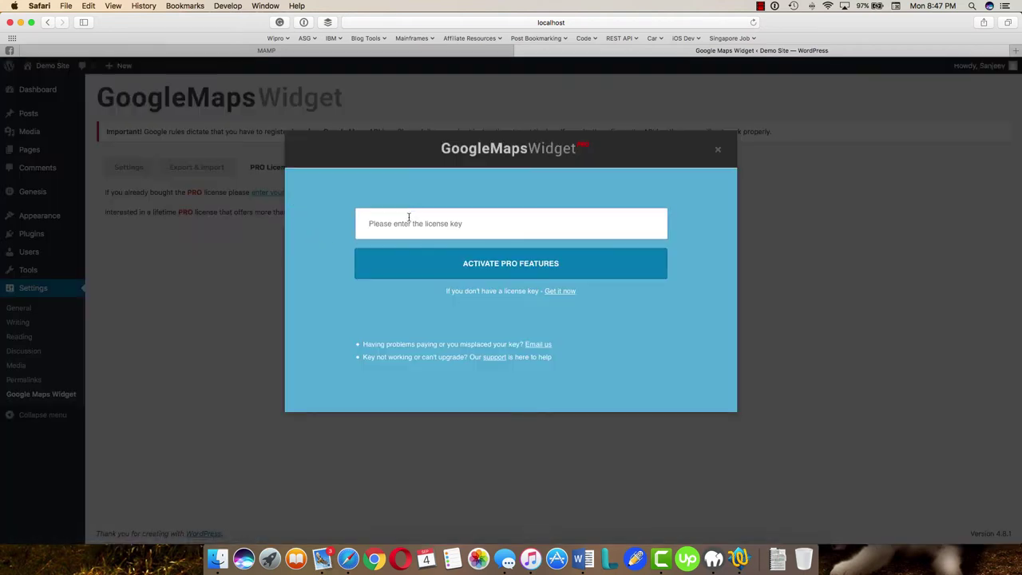
{"action": "left_click", "coordinate": [476, 263]}
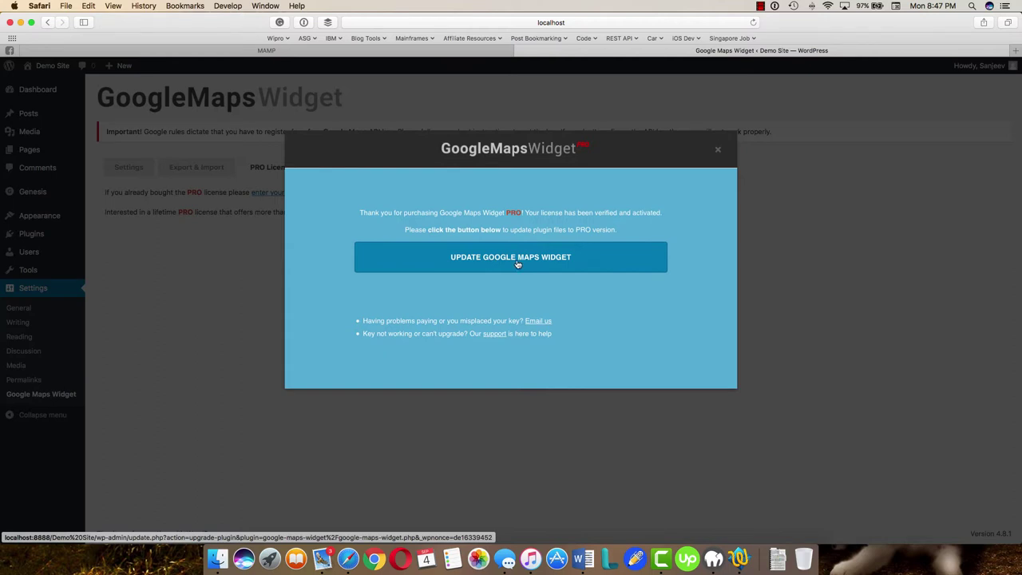
{"action": "left_click", "coordinate": [516, 262]}
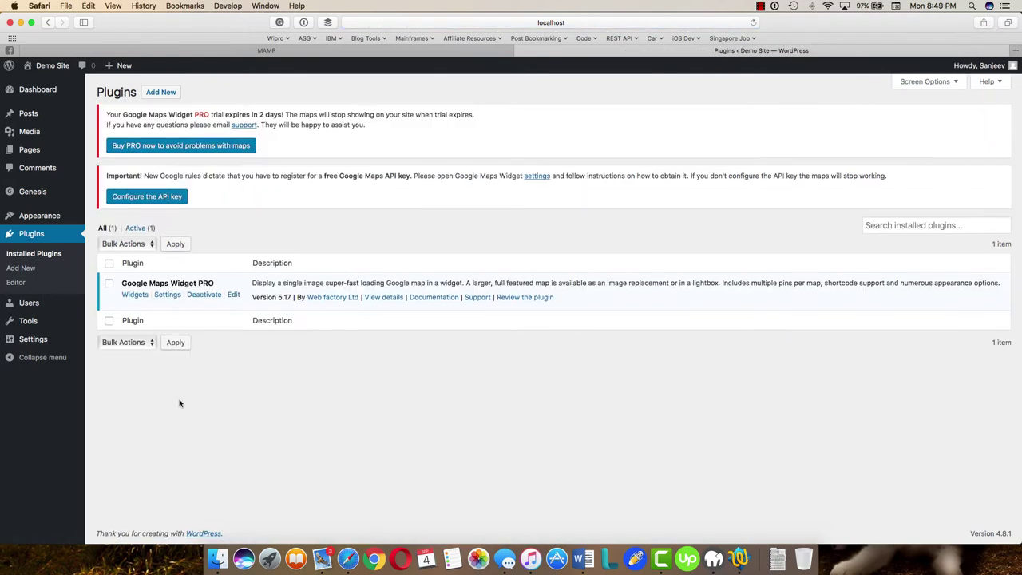
{"action": "mouse_move", "coordinate": [33, 339]}
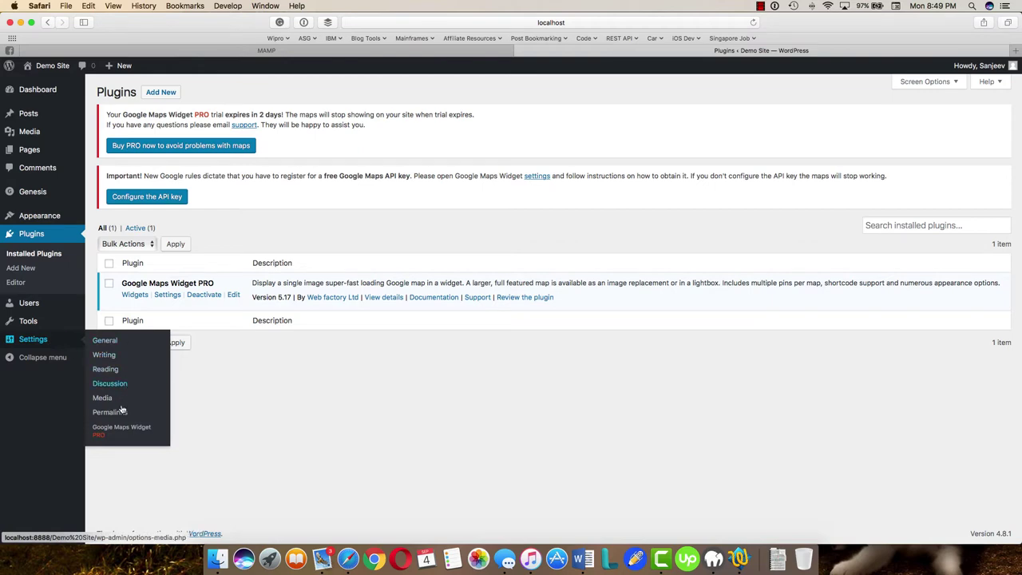
- Paste the Google Maps API key, confirm it tests OK, and look over the advanced options
{"action": "left_click", "coordinate": [120, 431]}
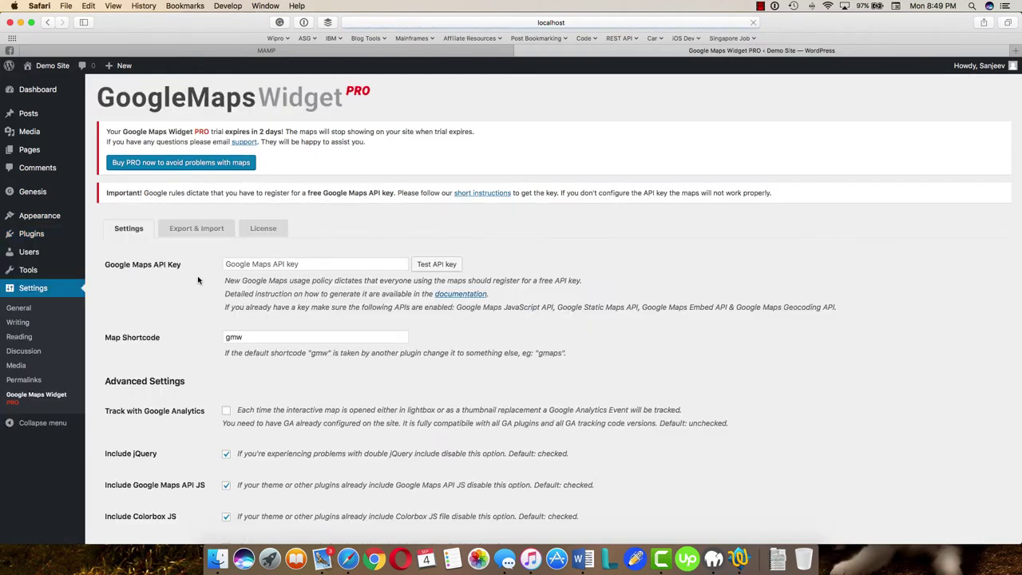
{"action": "left_click", "coordinate": [246, 264]}
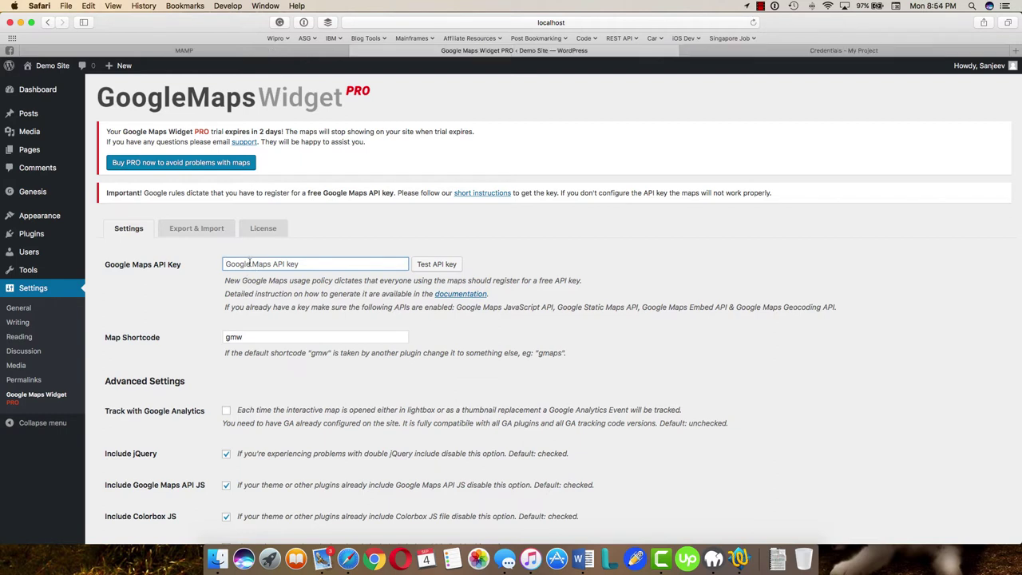
{"action": "key", "text": "super+v"}
{"action": "left_click", "coordinate": [438, 265]}
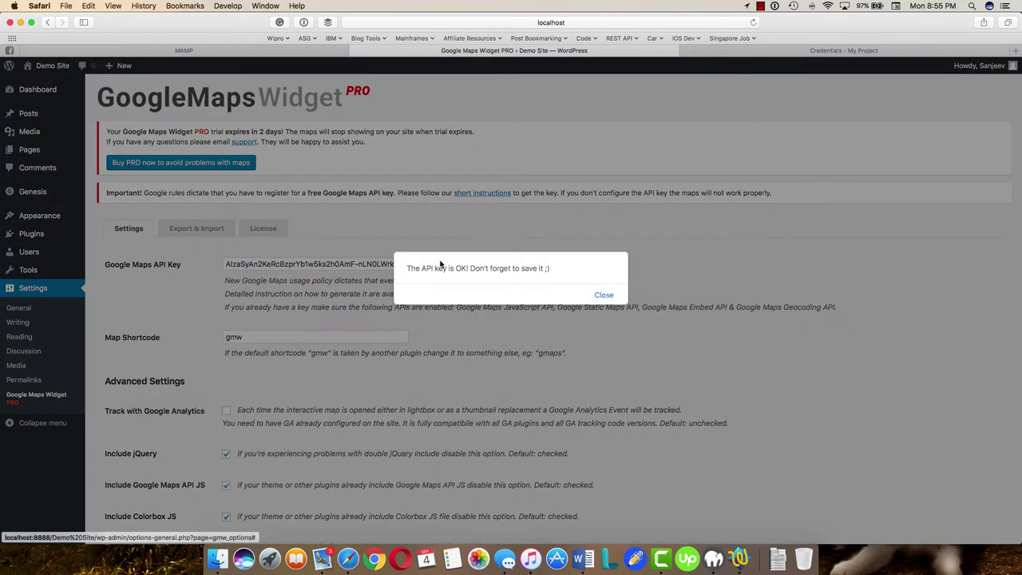
{"action": "left_click", "coordinate": [604, 295]}
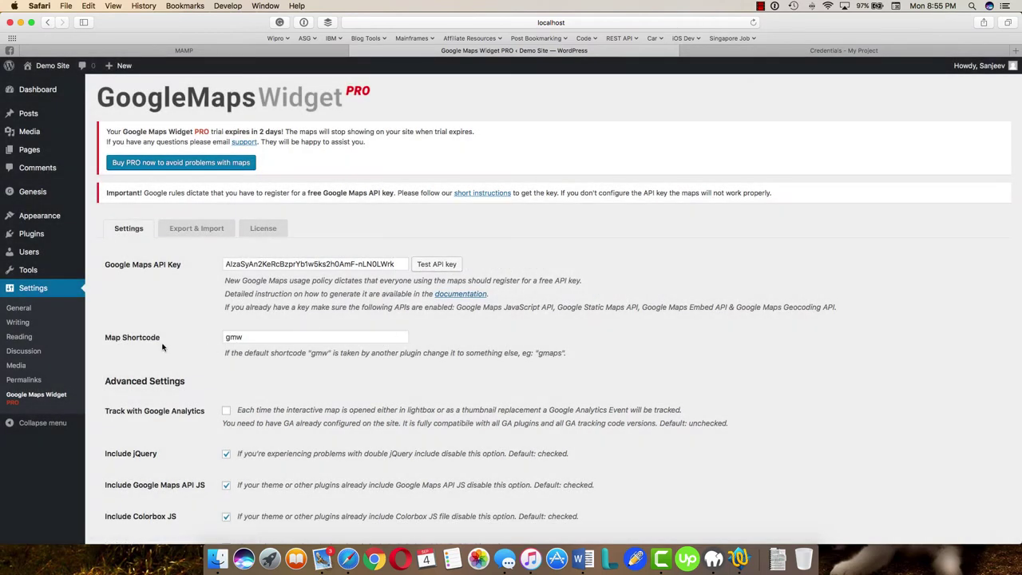
{"action": "scroll", "coordinate": [256, 337], "scroll_direction": "down", "scroll_amount": 5}
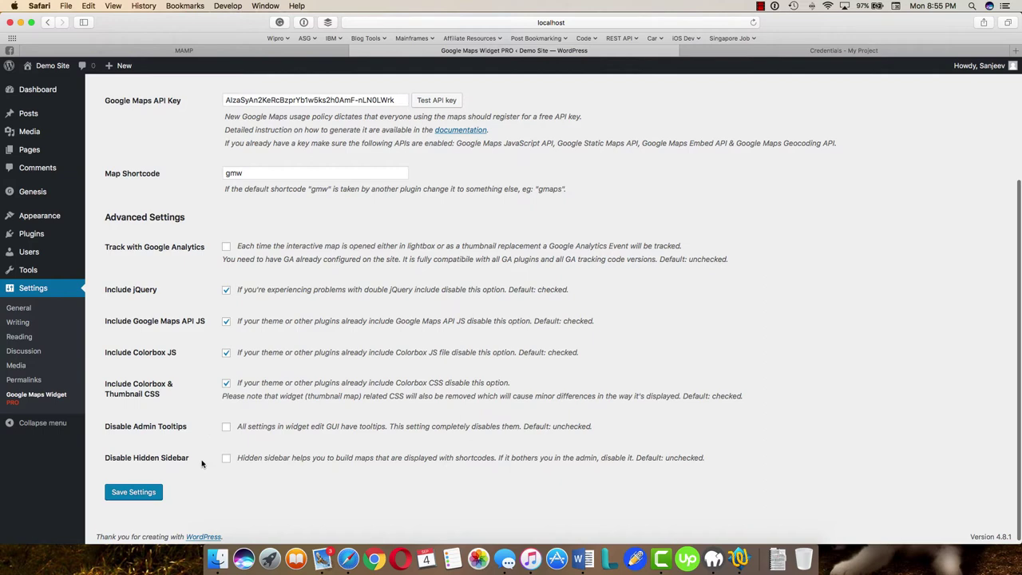
{"action": "scroll", "coordinate": [199, 364], "scroll_direction": "up", "scroll_amount": 2}
{"action": "scroll", "coordinate": [171, 242], "scroll_direction": "up", "scroll_amount": 3}
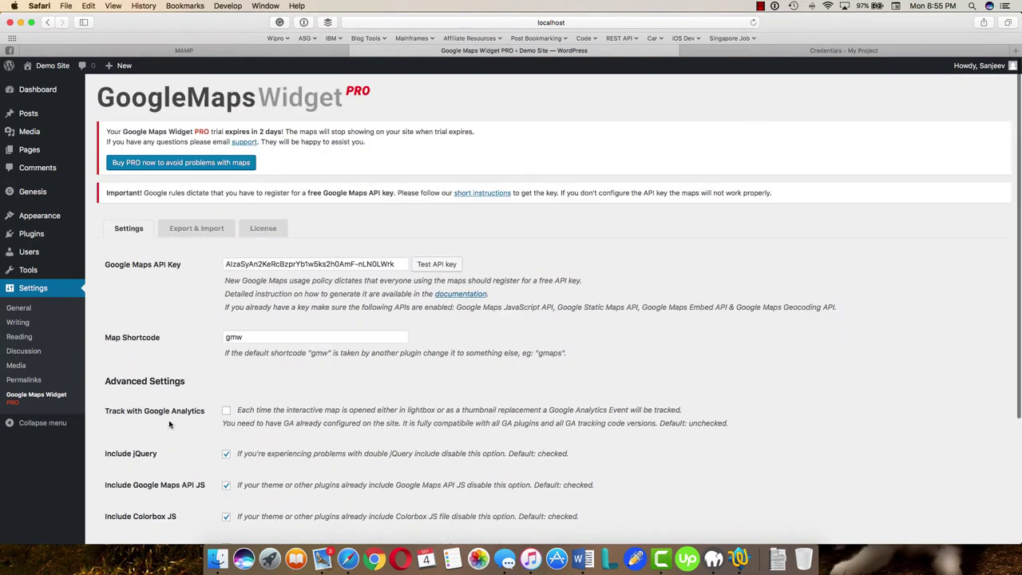
{"action": "mouse_move", "coordinate": [28, 252]}
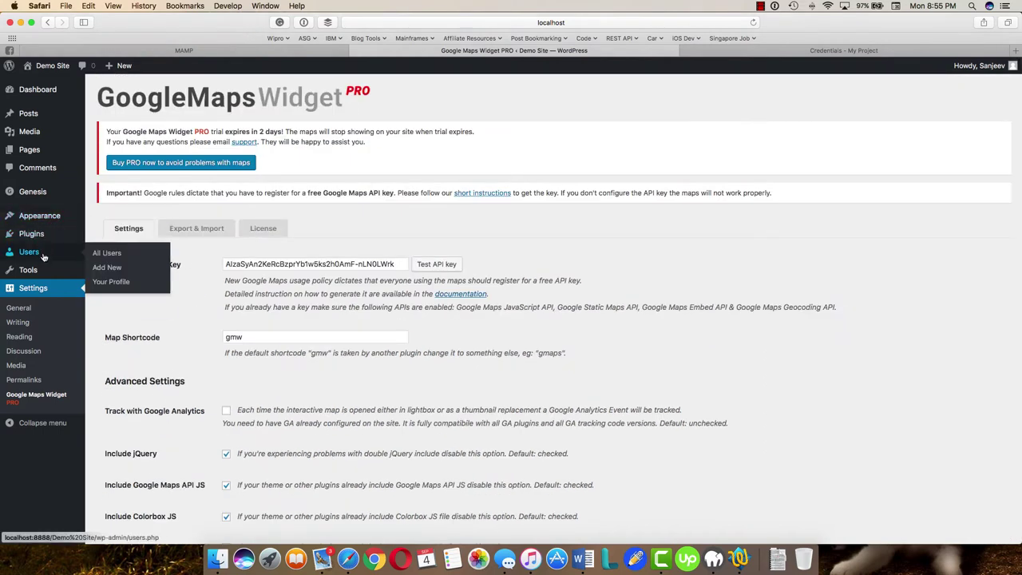
- Drag a Google Maps Widget PRO widget into the expanded hidden sidebar on the Widgets page
{"action": "mouse_move", "coordinate": [39, 216]}
{"action": "left_click", "coordinate": [106, 246]}
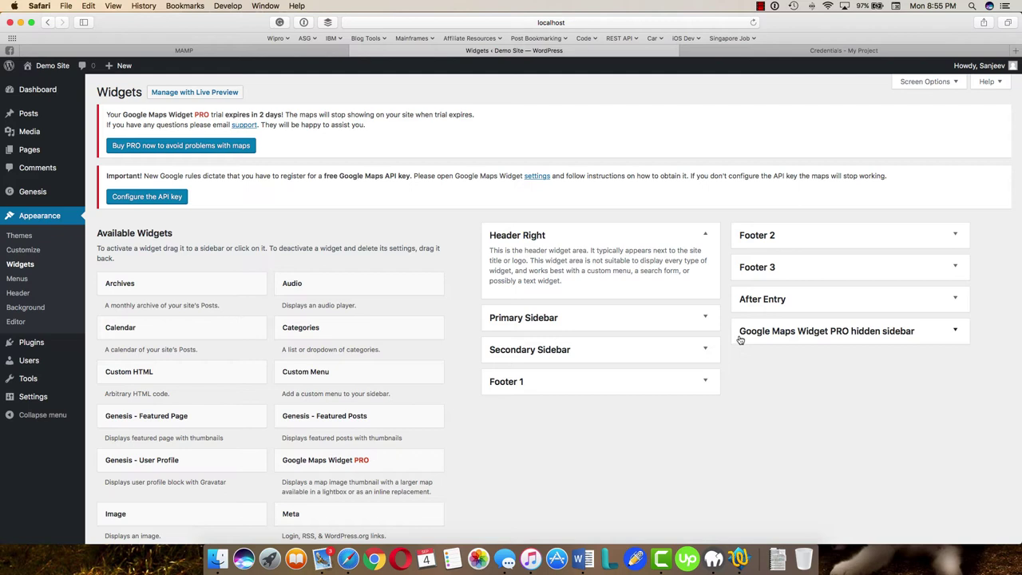
{"action": "left_click", "coordinate": [952, 331]}
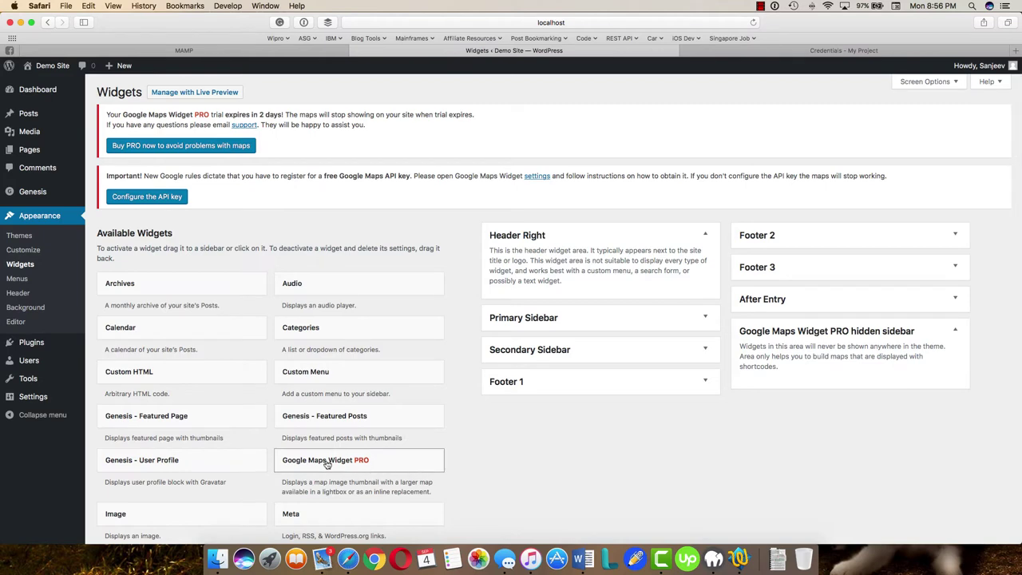
{"action": "left_click_drag", "start_coordinate": [329, 464], "coordinate": [825, 349]}
{"action": "scroll", "coordinate": [801, 432], "scroll_direction": "down", "scroll_amount": 5}
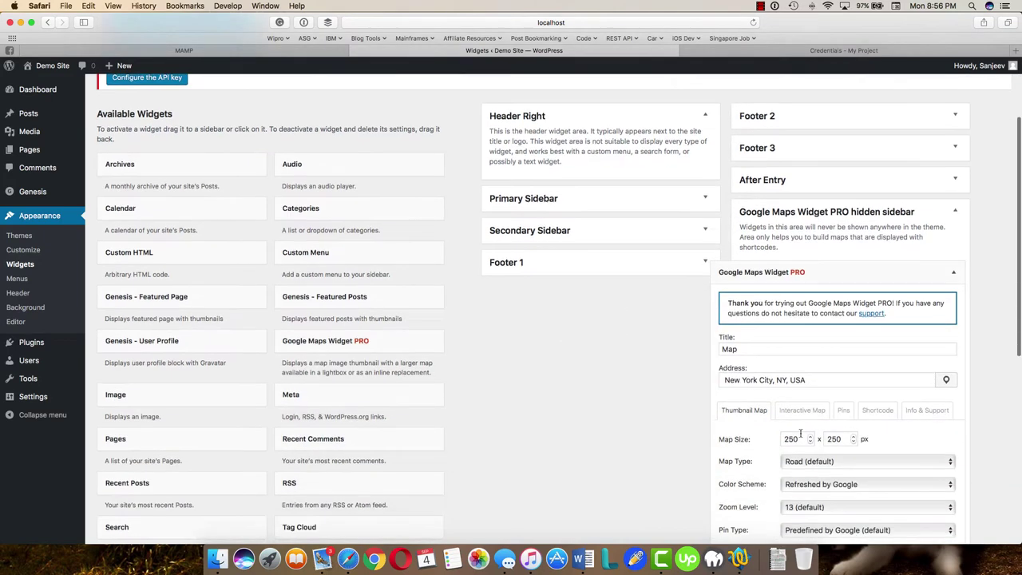
{"action": "scroll", "coordinate": [801, 432], "scroll_direction": "down", "scroll_amount": 3}
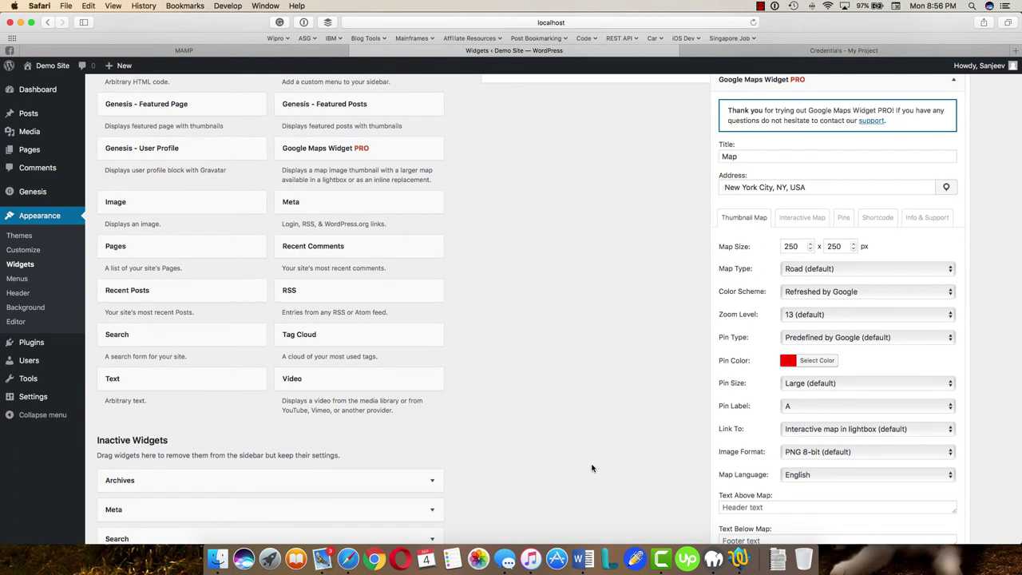
{"action": "scroll", "coordinate": [637, 427], "scroll_direction": "up", "scroll_amount": 2}
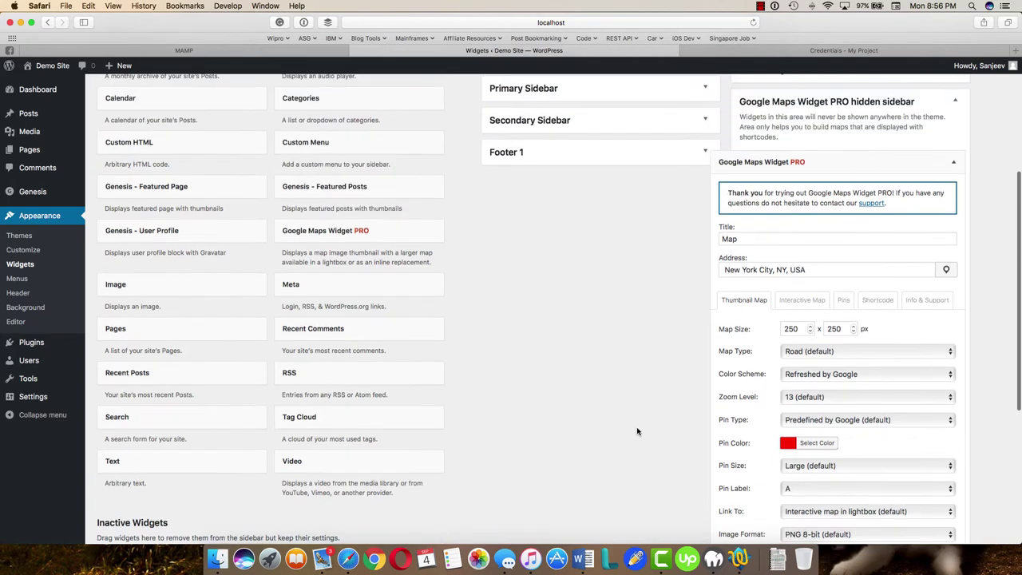
- Check the widget title 'Map' and select the address text for editing
{"action": "left_click_drag", "start_coordinate": [747, 240], "coordinate": [711, 238]}
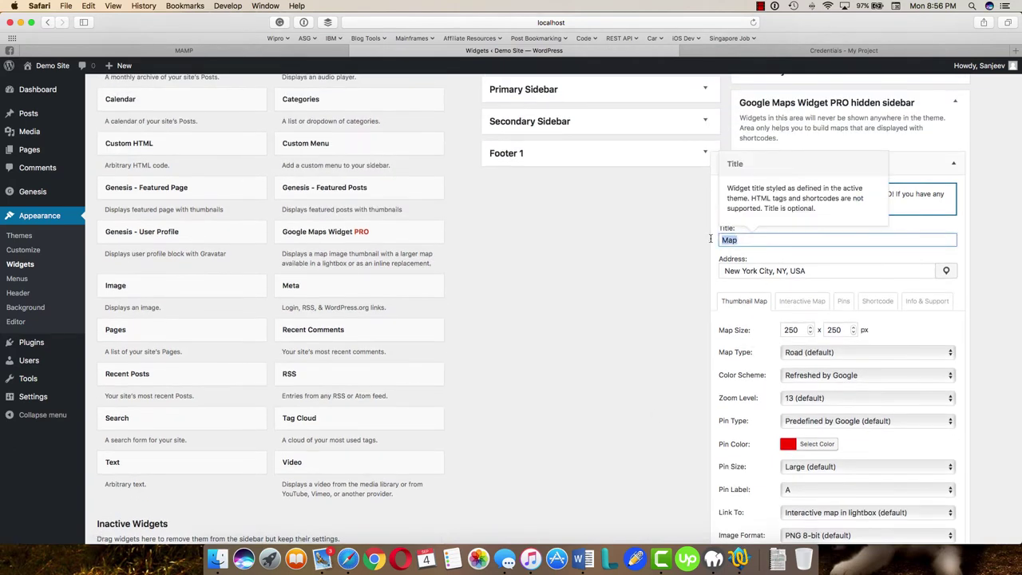
{"action": "left_click", "coordinate": [747, 241]}
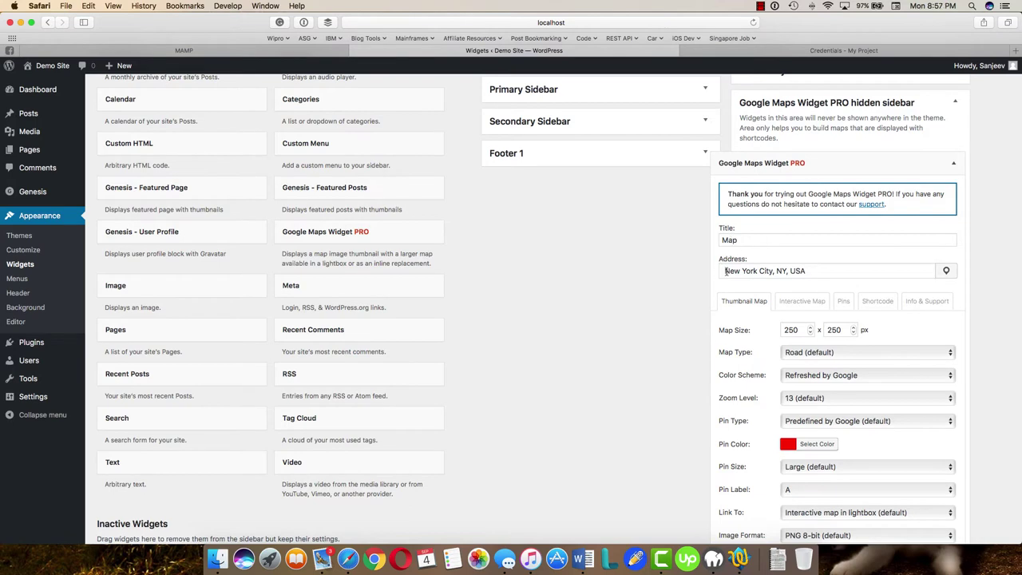
{"action": "left_click", "coordinate": [722, 271]}
{"action": "key", "text": "super+a"}
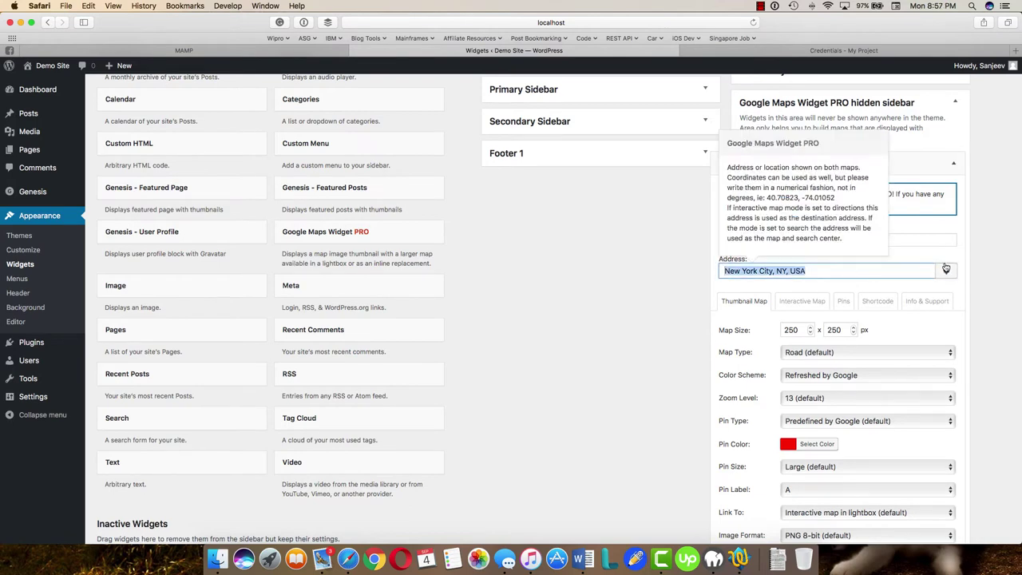
- Confirm the New York address via the map picker, keeping Road map type and Refreshed by Google colours
{"action": "left_click", "coordinate": [947, 272]}
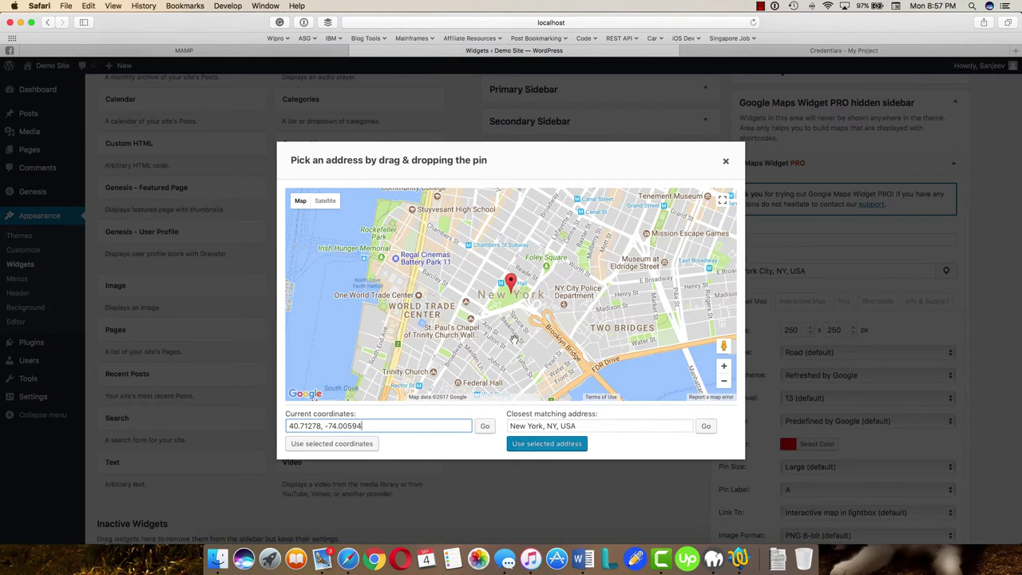
{"action": "left_click", "coordinate": [725, 161]}
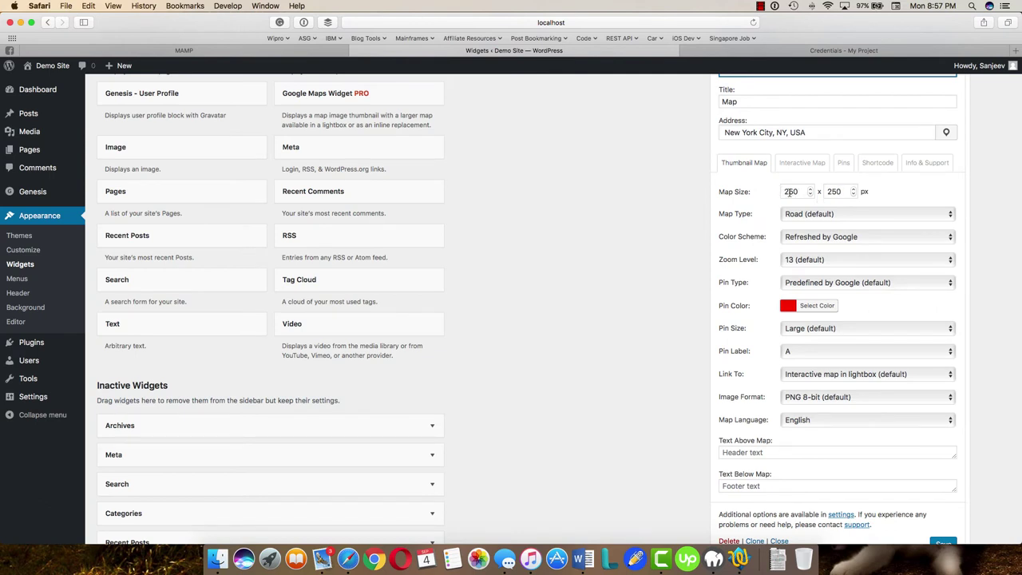
{"action": "left_click", "coordinate": [822, 219]}
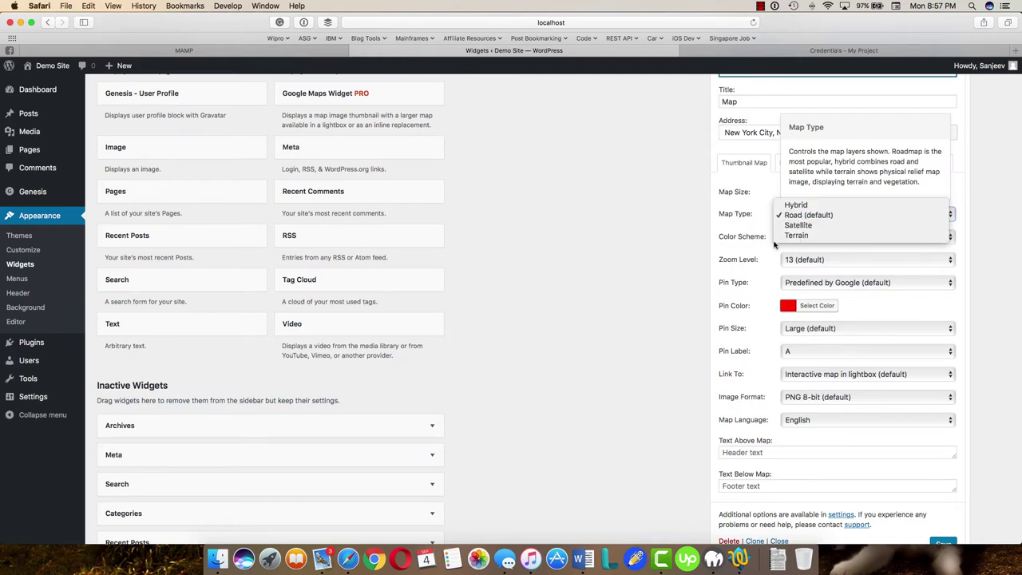
{"action": "left_click", "coordinate": [836, 236]}
{"action": "mouse_move", "coordinate": [867, 236]}
{"action": "left_click", "coordinate": [838, 238]}
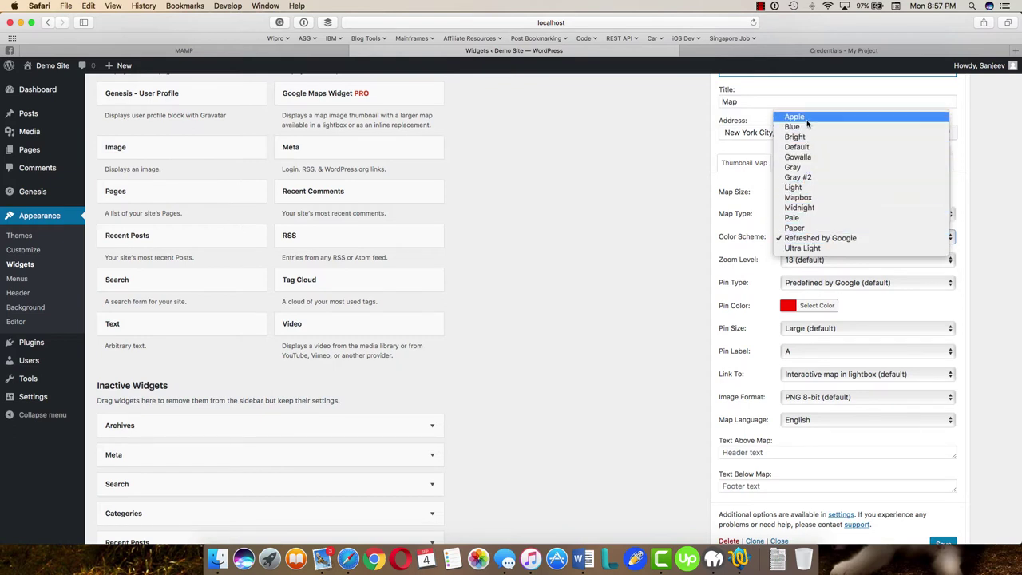
{"action": "left_click", "coordinate": [687, 258]}
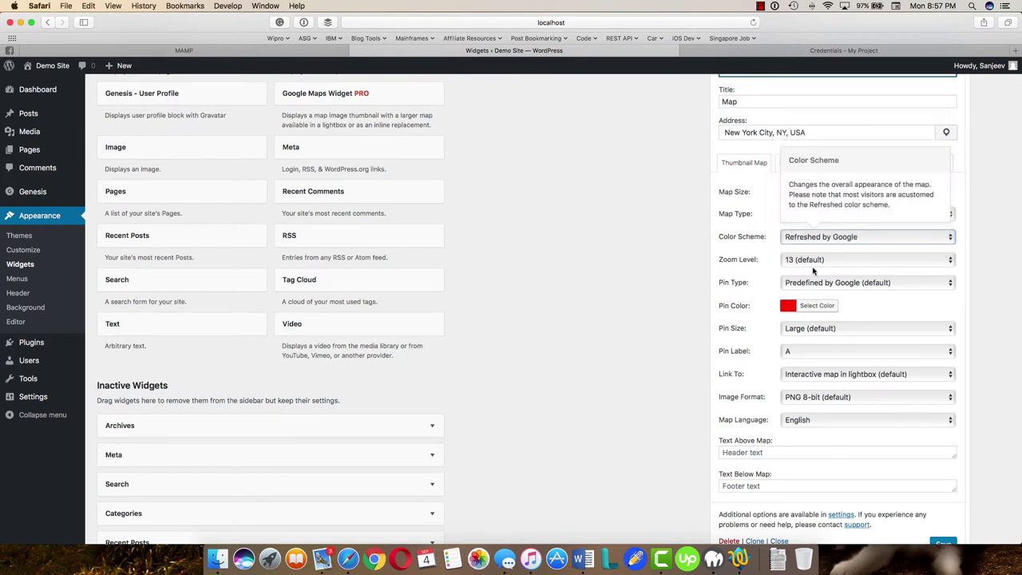
{"action": "left_click", "coordinate": [815, 286]}
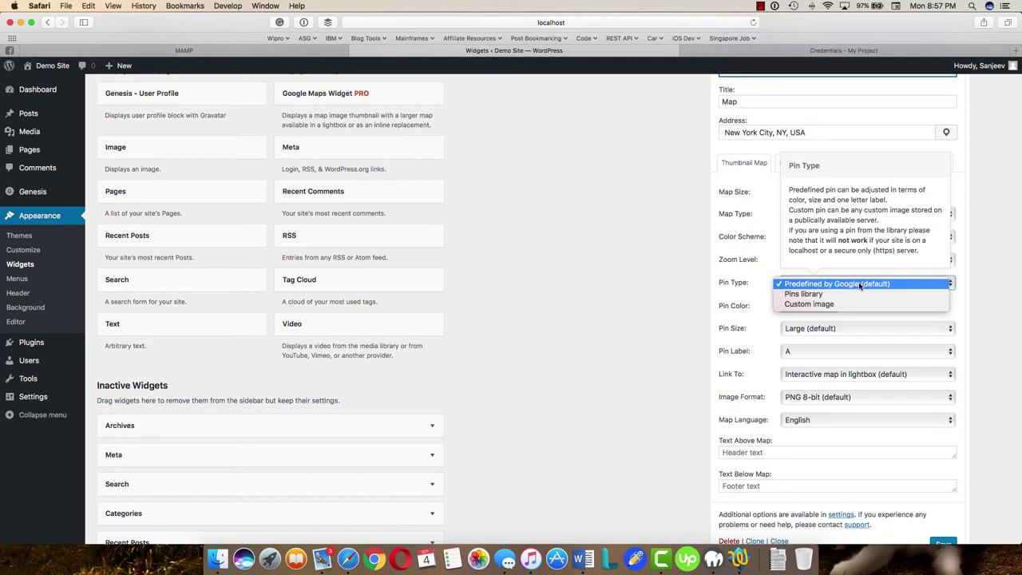
- Switch the map pin to the Bomber icon from the Pins library
{"action": "left_click", "coordinate": [831, 294]}
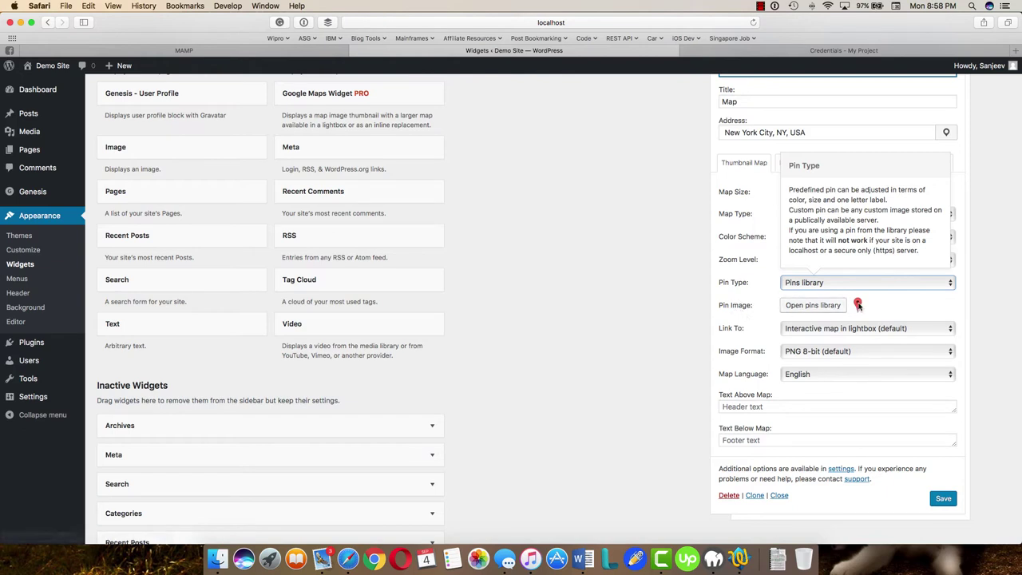
{"action": "left_click", "coordinate": [799, 311]}
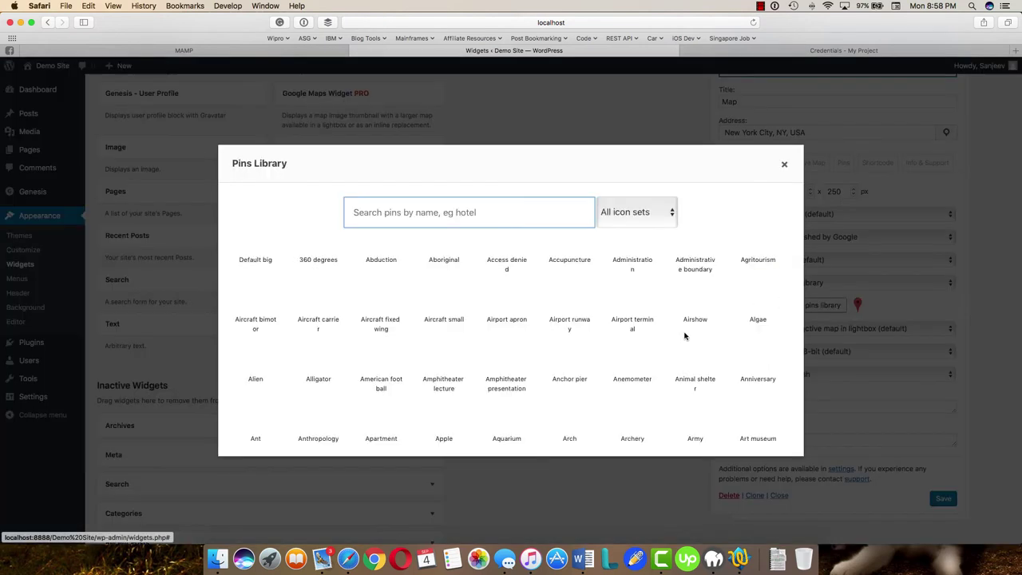
{"action": "scroll", "coordinate": [523, 384], "scroll_direction": "down", "scroll_amount": 2}
{"action": "scroll", "coordinate": [524, 384], "scroll_direction": "down", "scroll_amount": 2}
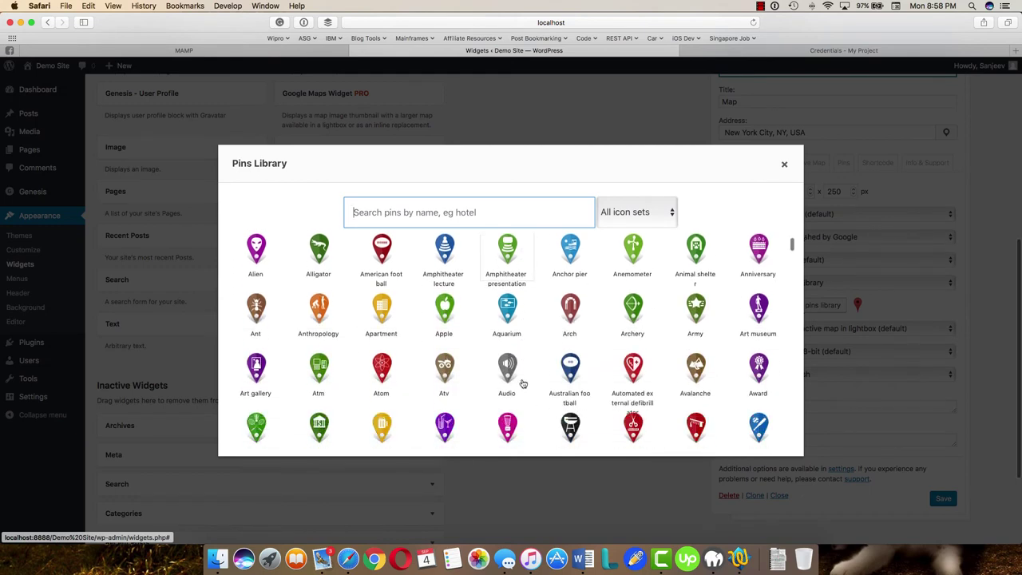
{"action": "scroll", "coordinate": [523, 383], "scroll_direction": "down", "scroll_amount": 2}
{"action": "scroll", "coordinate": [523, 384], "scroll_direction": "down", "scroll_amount": 2}
{"action": "scroll", "coordinate": [523, 384], "scroll_direction": "down", "scroll_amount": 1}
{"action": "scroll", "coordinate": [523, 384], "scroll_direction": "down", "scroll_amount": 1}
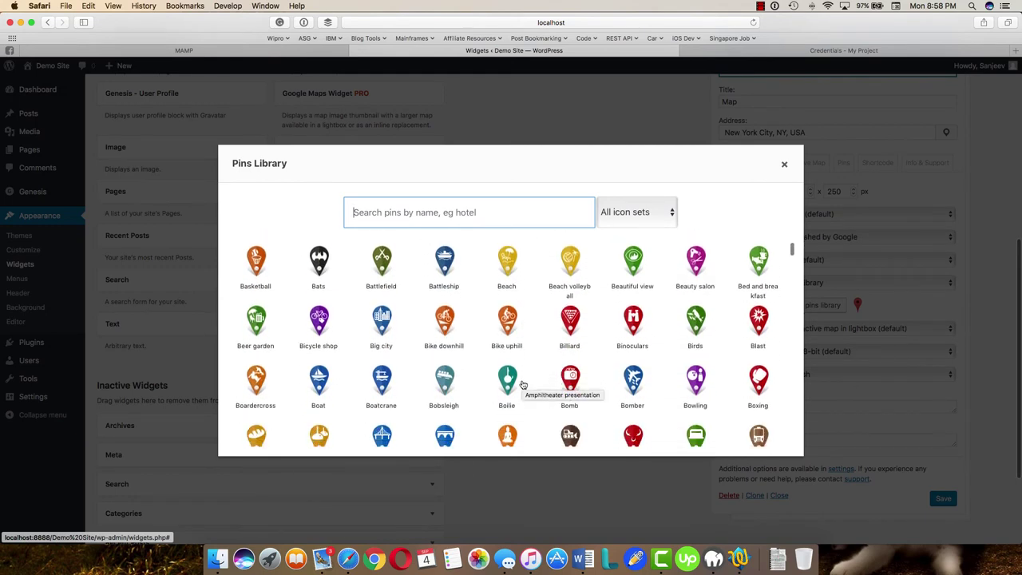
{"action": "left_click", "coordinate": [633, 379]}
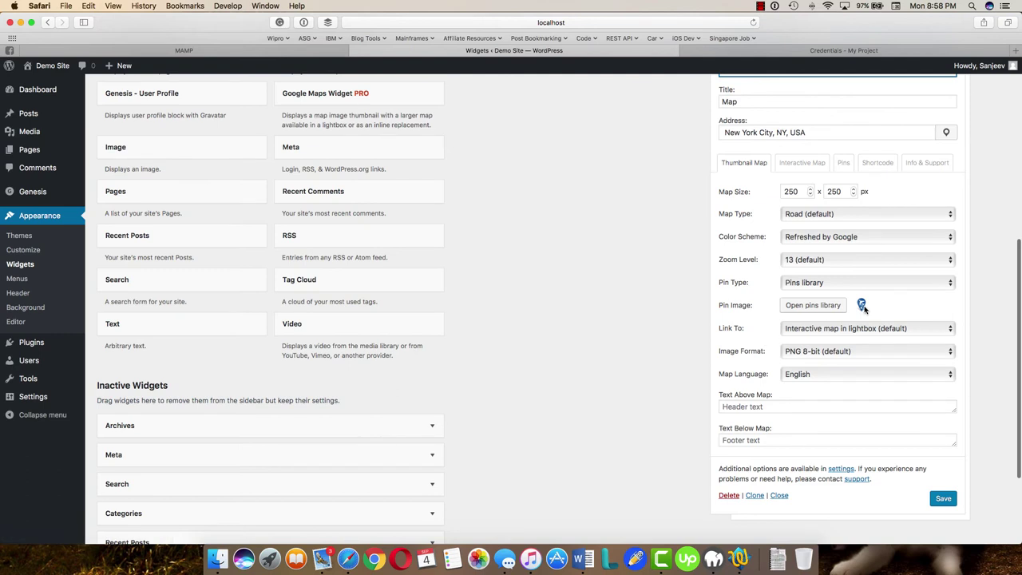
{"action": "left_click", "coordinate": [849, 334]}
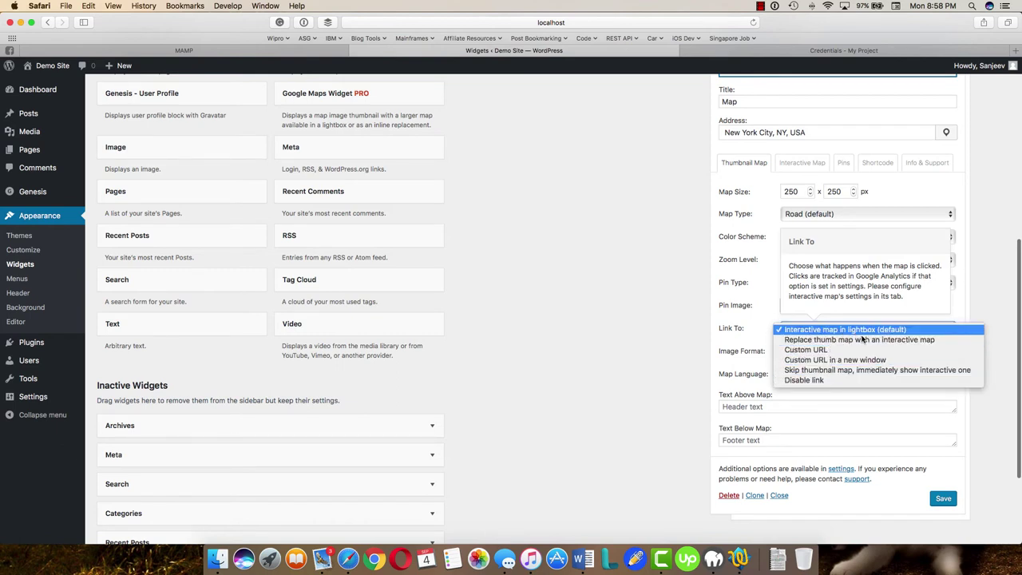
- Keep the lightbox click action and enable multiple pins, adding a second pin
{"action": "left_click", "coordinate": [696, 382]}
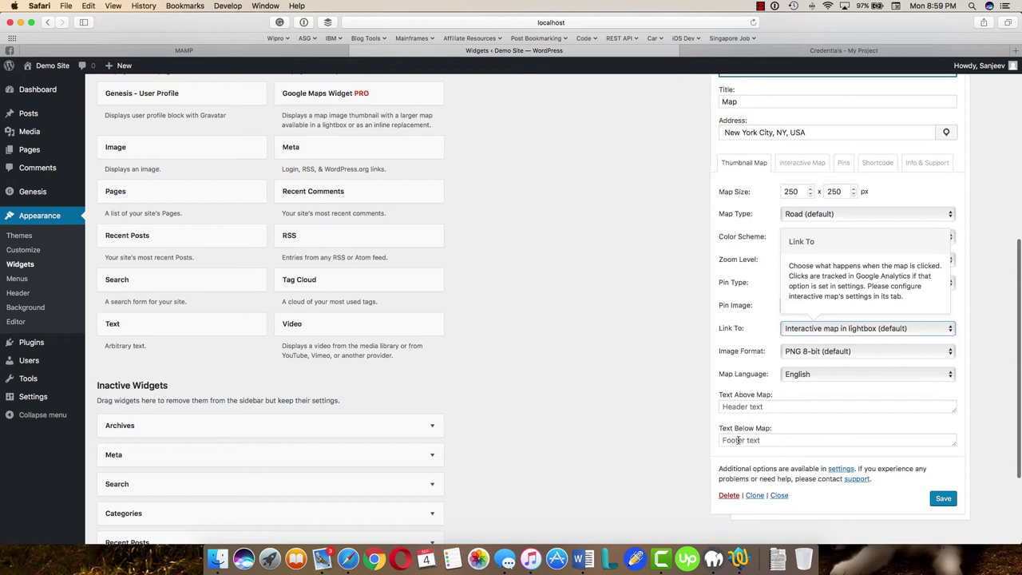
{"action": "left_click", "coordinate": [844, 163]}
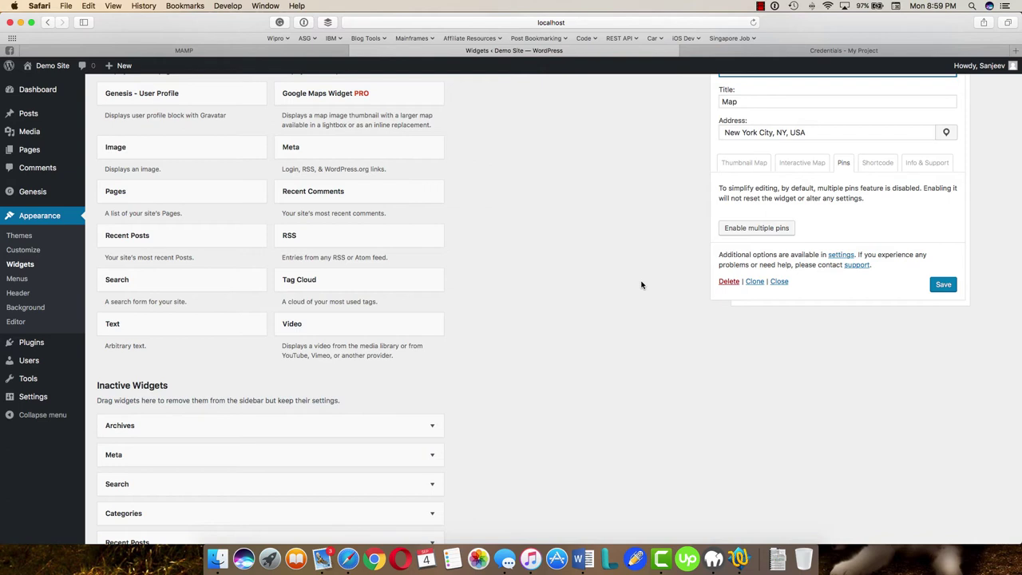
{"action": "left_click", "coordinate": [765, 232]}
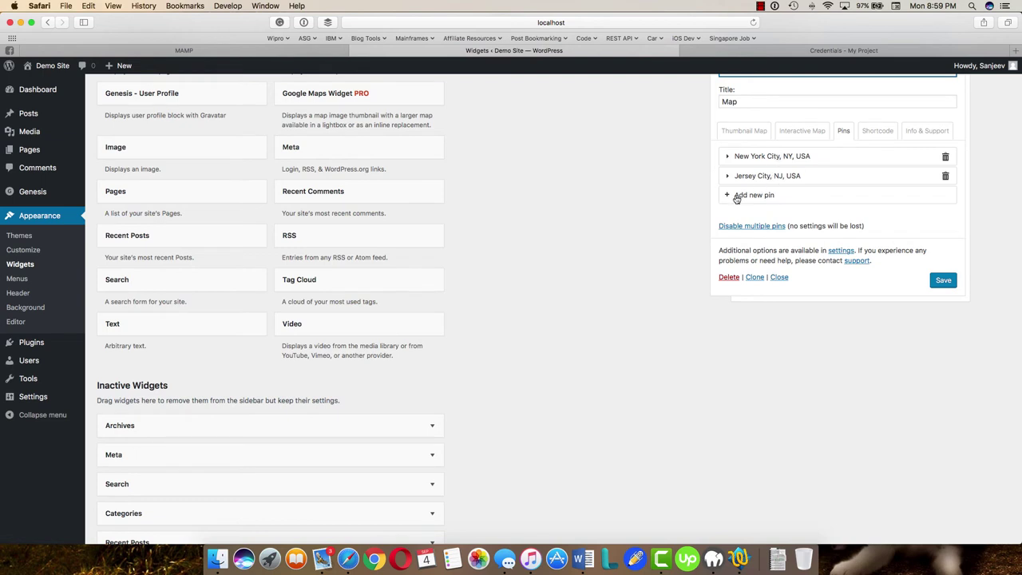
{"action": "left_click", "coordinate": [729, 197]}
- Remove the extra third pin, save the widget, and copy its gmw shortcode (id 4)
{"action": "left_click", "coordinate": [945, 195]}
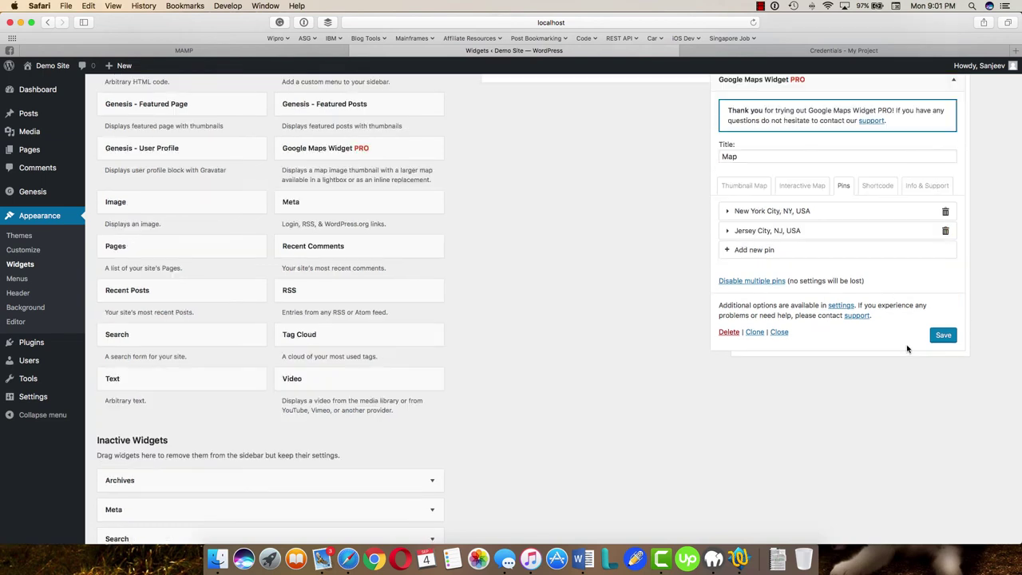
{"action": "left_click", "coordinate": [951, 337]}
{"action": "left_click", "coordinate": [878, 188]}
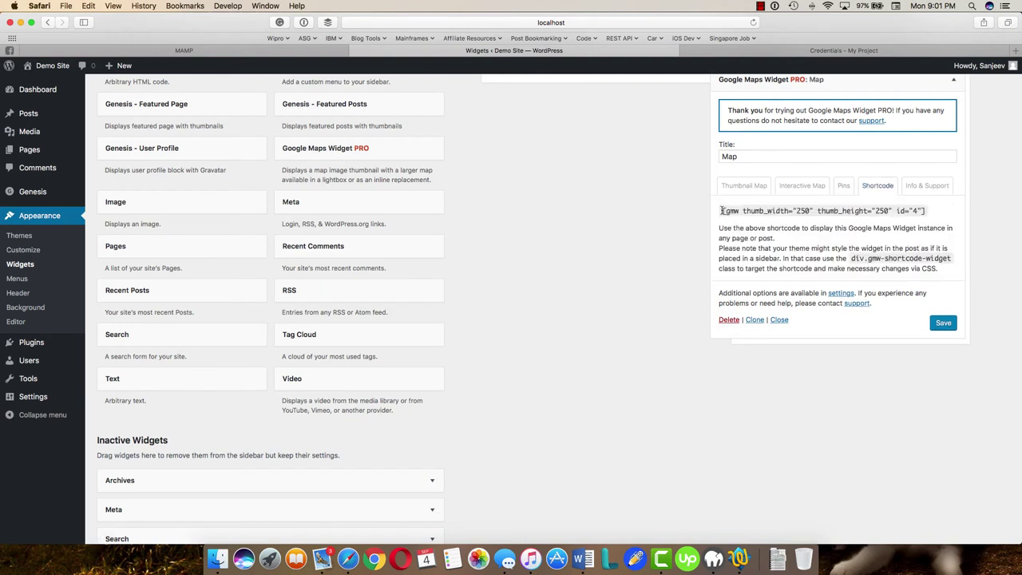
{"action": "left_click_drag", "start_coordinate": [722, 211], "coordinate": [925, 211]}
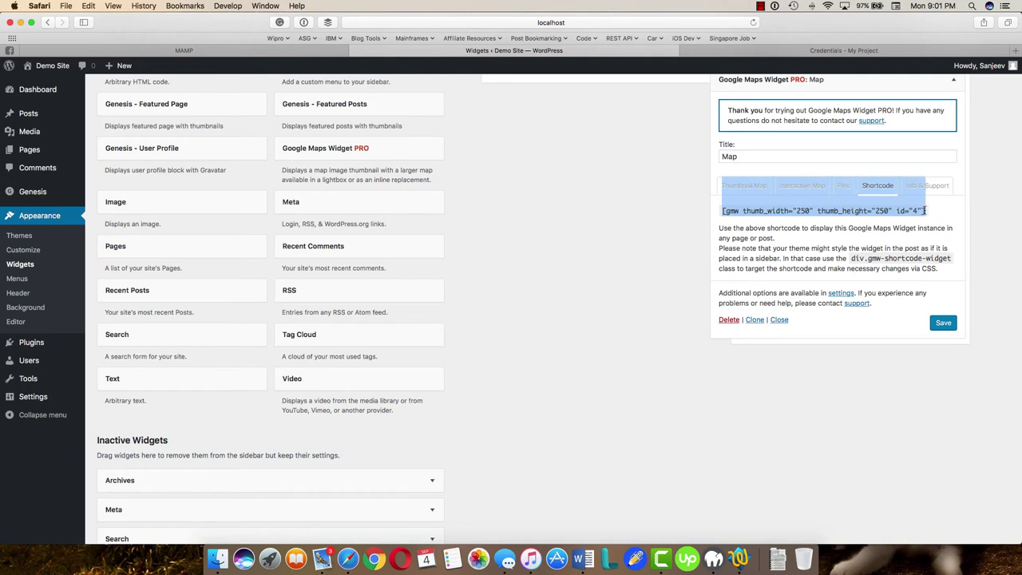
{"action": "key", "text": "super+c"}
{"action": "scroll", "coordinate": [926, 200], "scroll_direction": "up", "scroll_amount": 2}
{"action": "left_click", "coordinate": [954, 152]}
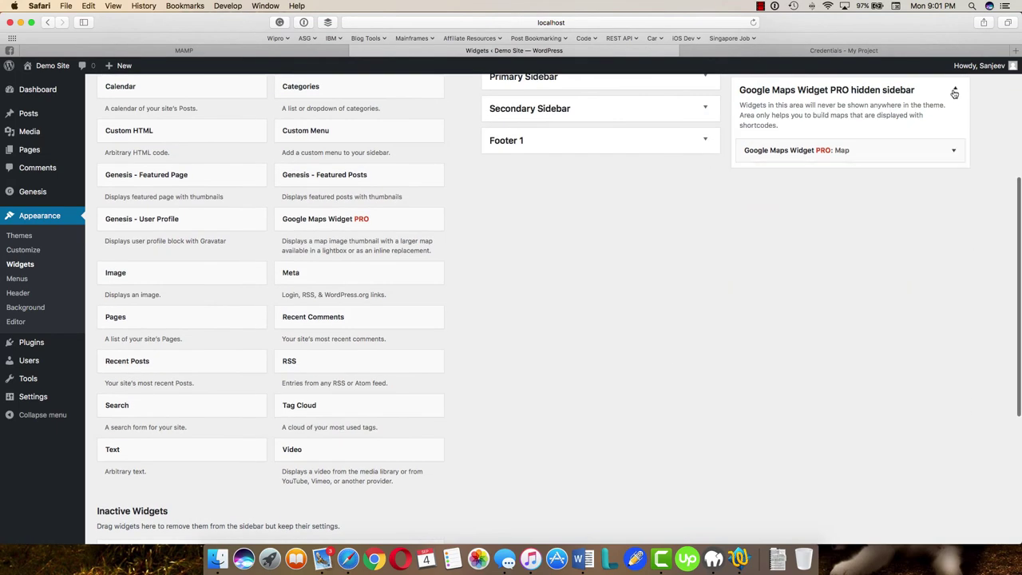
- Paste the map shortcode (id 4) into Landing Page on a new line above Reason #3 and update the page
{"action": "left_click", "coordinate": [955, 93]}
{"action": "mouse_move", "coordinate": [30, 150]}
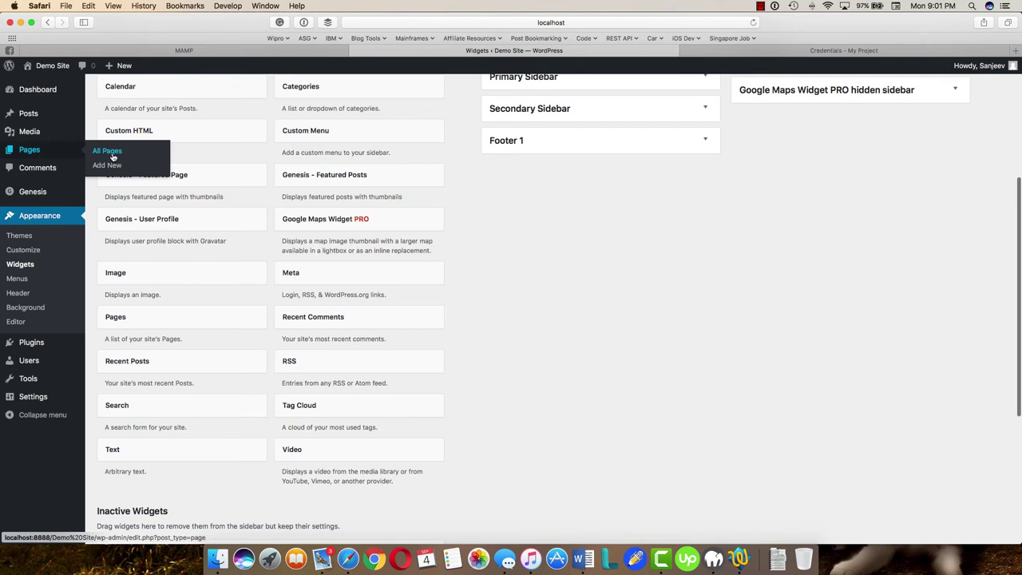
{"action": "left_click", "coordinate": [107, 151]}
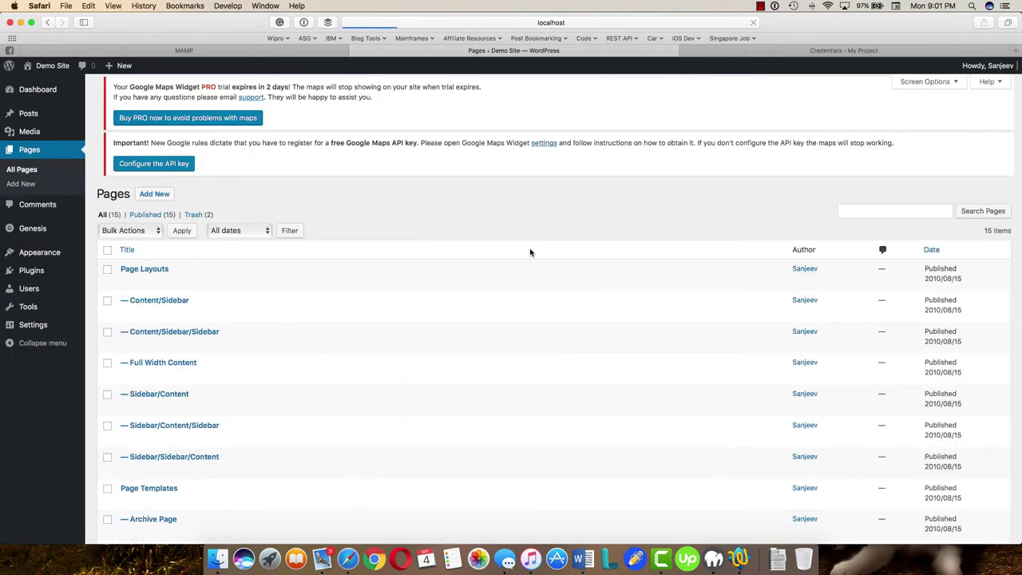
{"action": "scroll", "coordinate": [339, 308], "scroll_direction": "down", "scroll_amount": 5}
{"action": "left_click", "coordinate": [124, 324]}
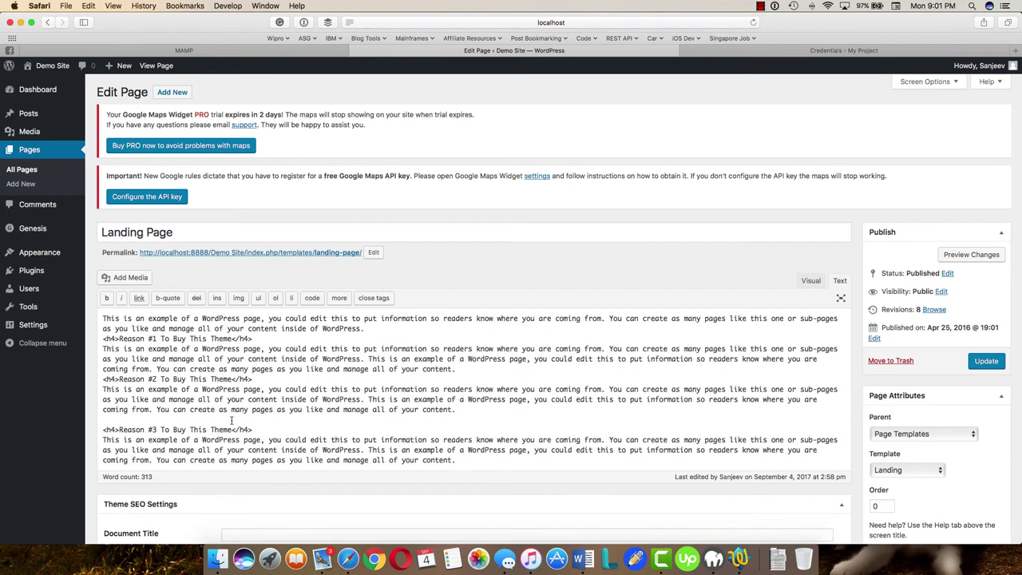
{"action": "key", "text": "Return"}
{"action": "key", "text": "super+v"}
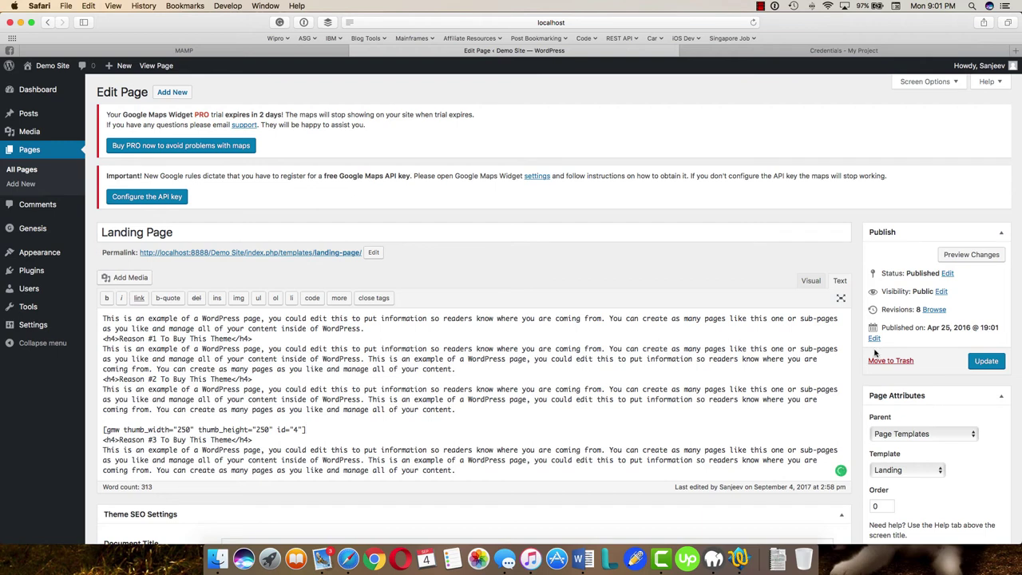
{"action": "left_click", "coordinate": [987, 361]}
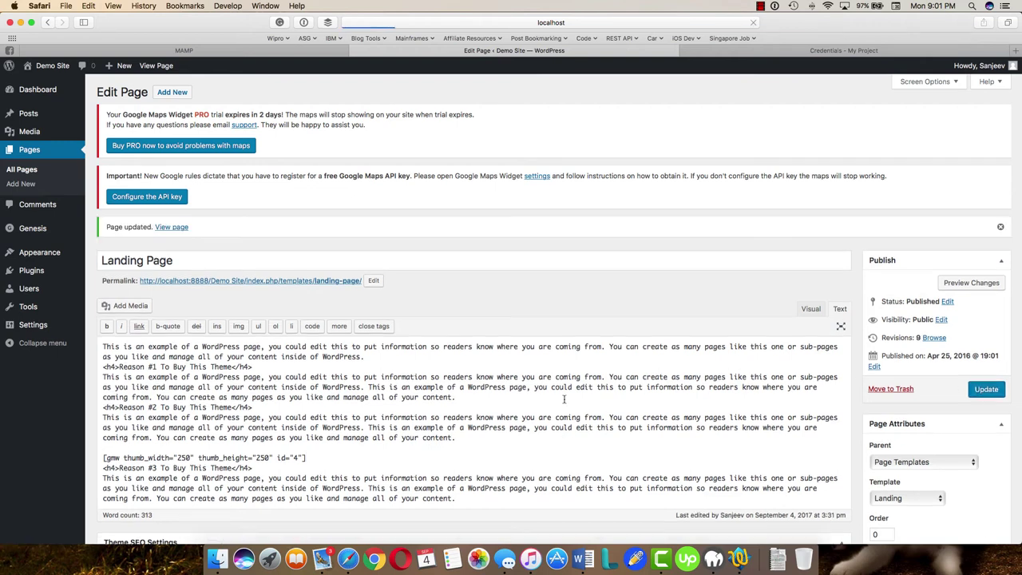
{"action": "left_click", "coordinate": [157, 66]}
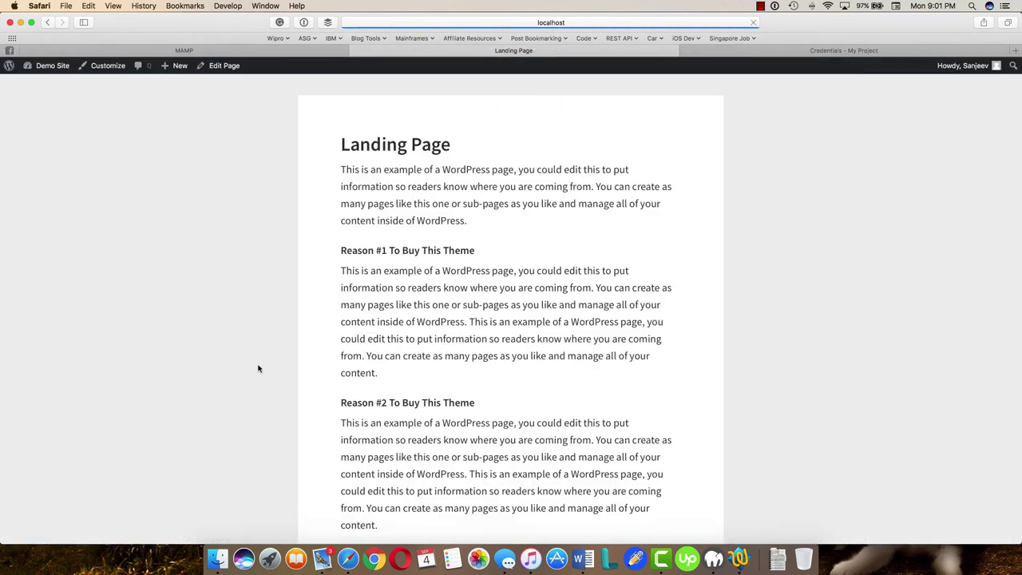
{"action": "scroll", "coordinate": [255, 368], "scroll_direction": "down", "scroll_amount": 3}
{"action": "scroll", "coordinate": [251, 377], "scroll_direction": "down", "scroll_amount": 3}
{"action": "scroll", "coordinate": [251, 378], "scroll_direction": "down", "scroll_amount": 3}
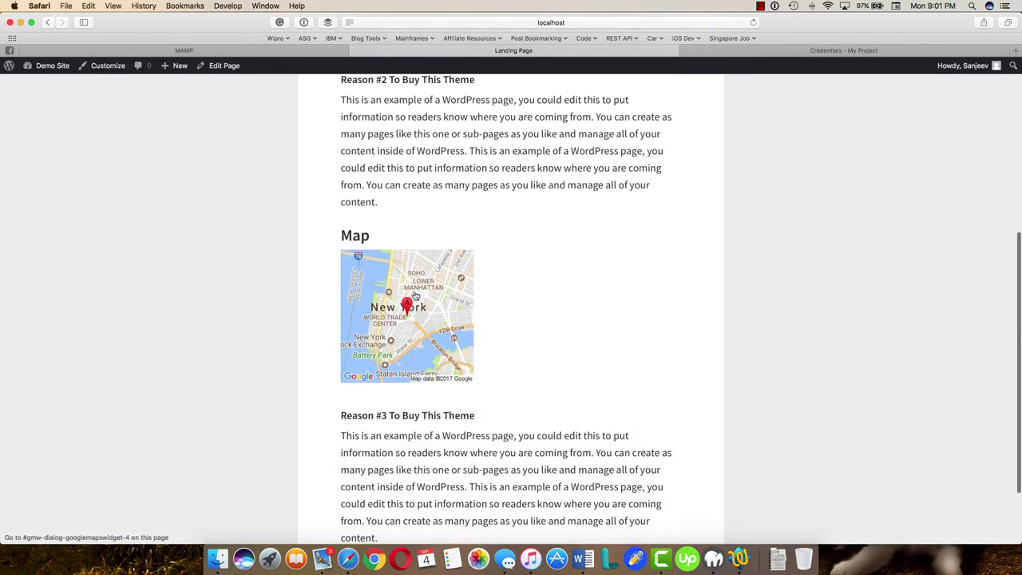
{"action": "left_click", "coordinate": [423, 319]}
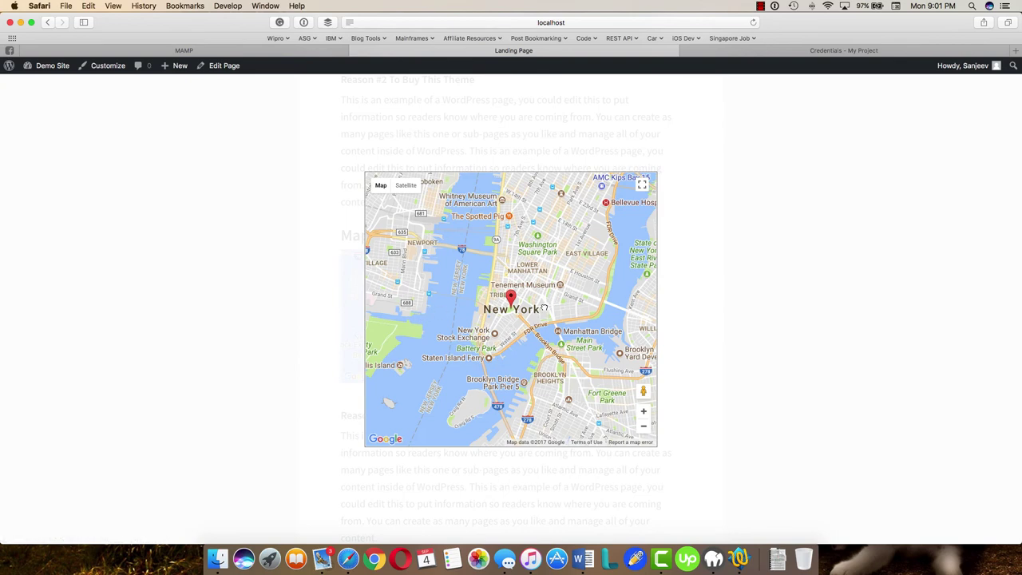
{"action": "left_click_drag", "start_coordinate": [544, 309], "coordinate": [527, 320]}
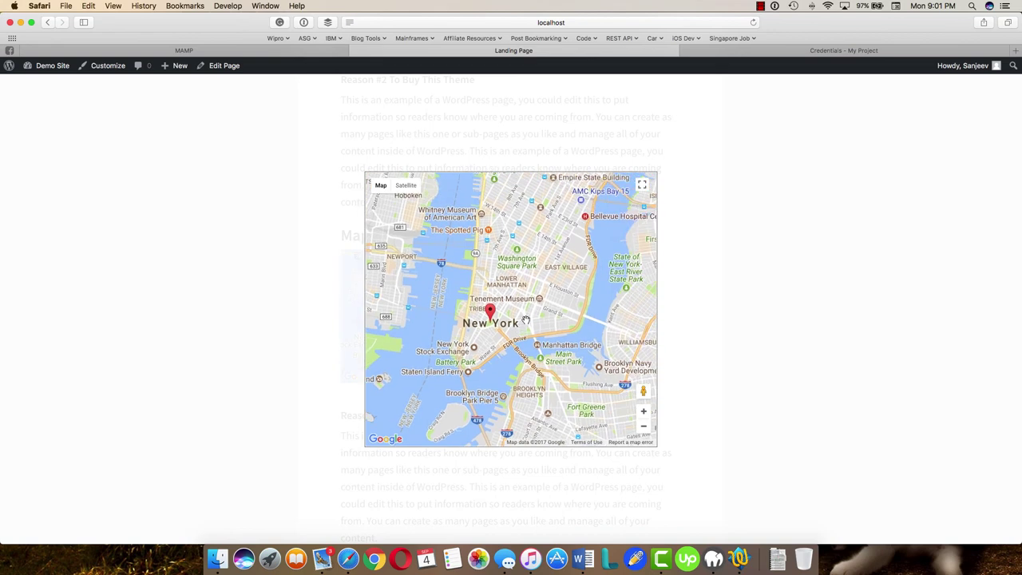
{"action": "left_click", "coordinate": [519, 264]}
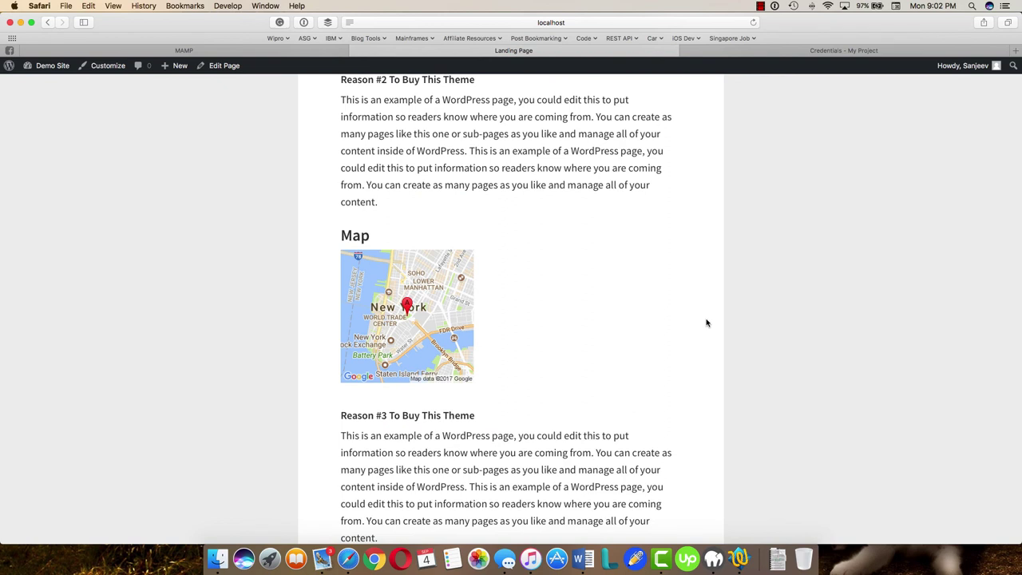
{"action": "scroll", "coordinate": [706, 323], "scroll_direction": "down", "scroll_amount": 1}
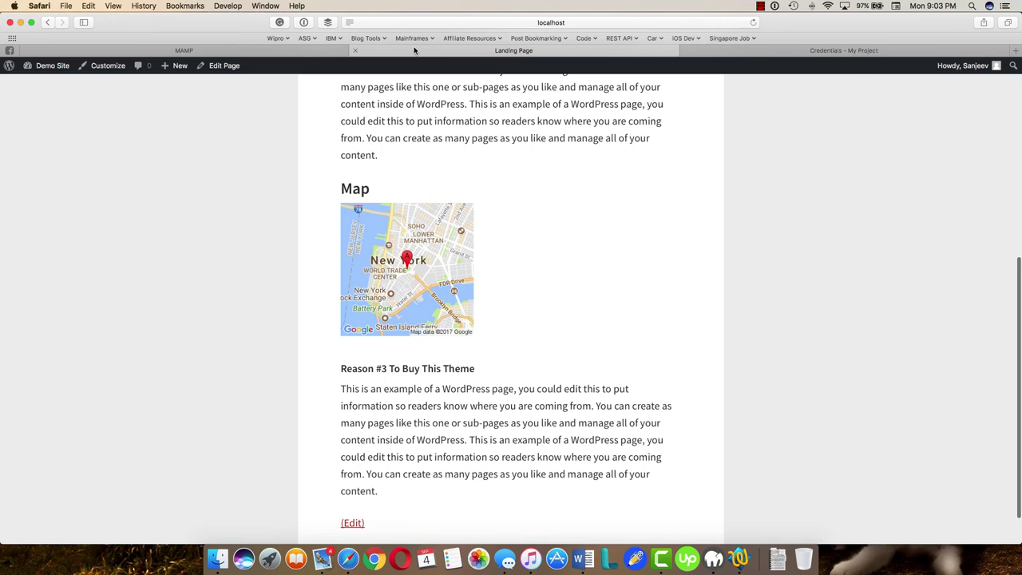
{"action": "left_click", "coordinate": [224, 66]}
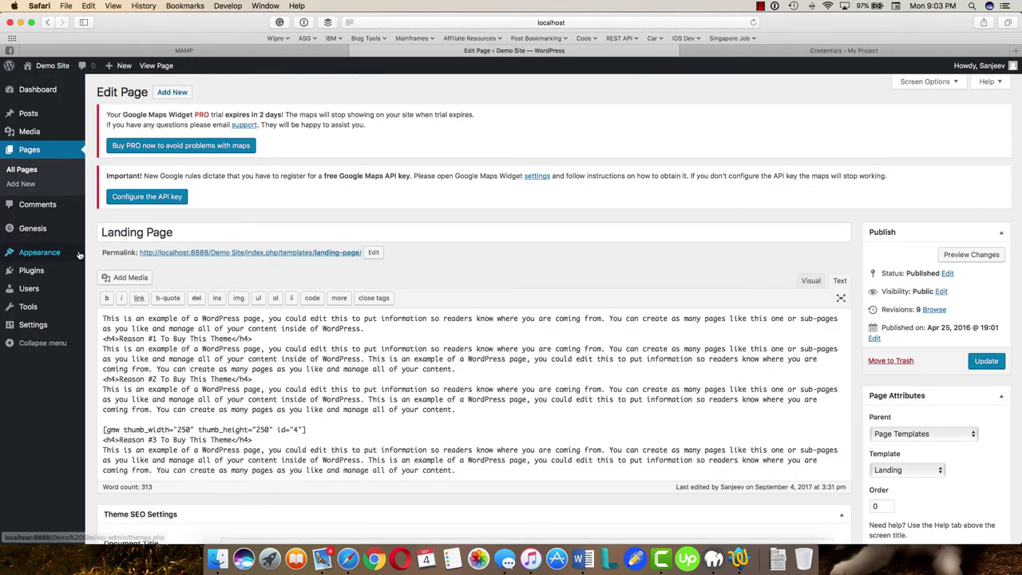
{"action": "mouse_move", "coordinate": [40, 253]}
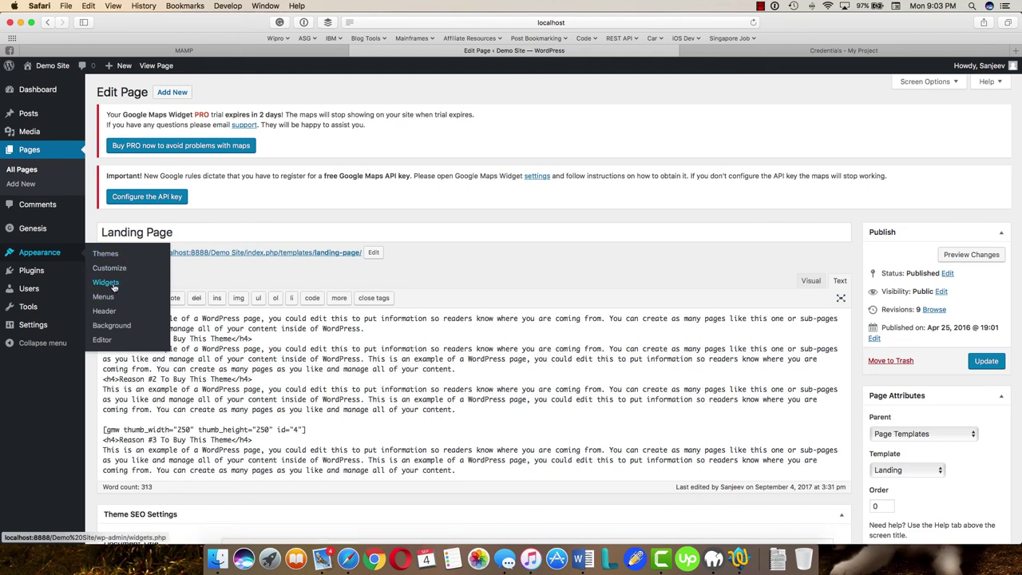
- Review the Map widget in the Google Maps Widget PRO hidden sidebar, then return to Dashboard Home
{"action": "left_click", "coordinate": [111, 284]}
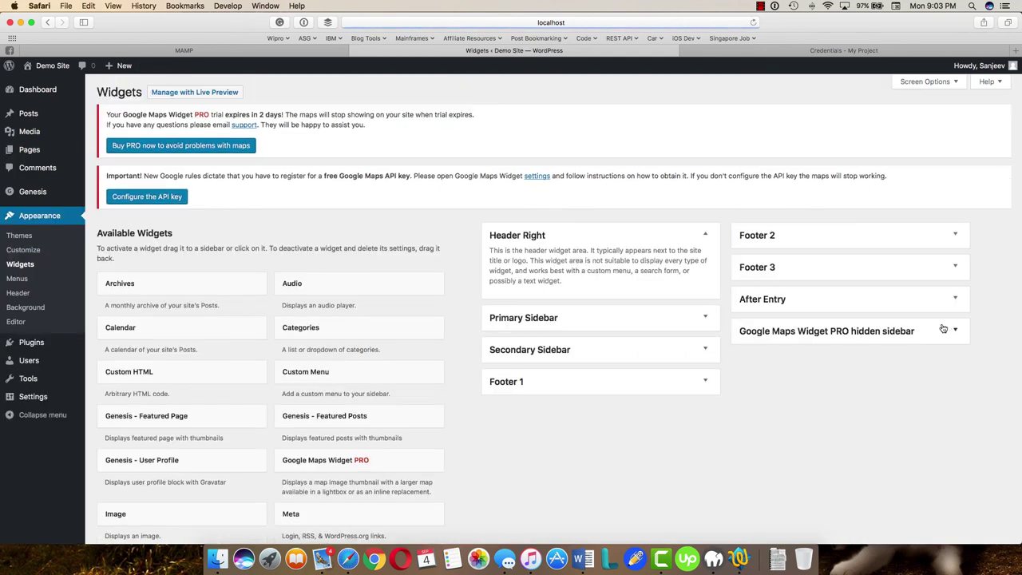
{"action": "left_click", "coordinate": [957, 332]}
{"action": "left_click", "coordinate": [953, 393]}
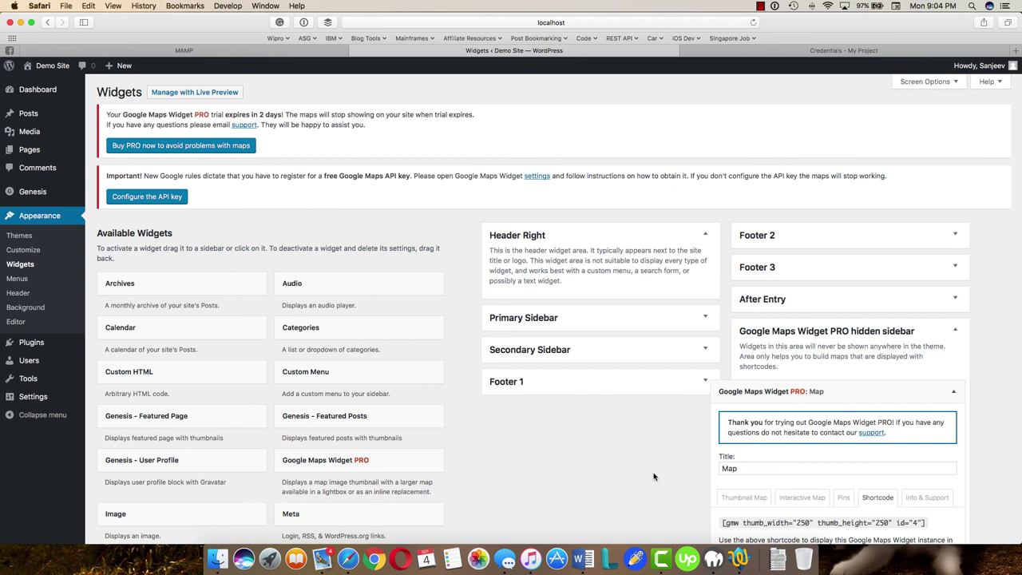
{"action": "left_click", "coordinate": [956, 331]}
{"action": "mouse_move", "coordinate": [37, 90]}
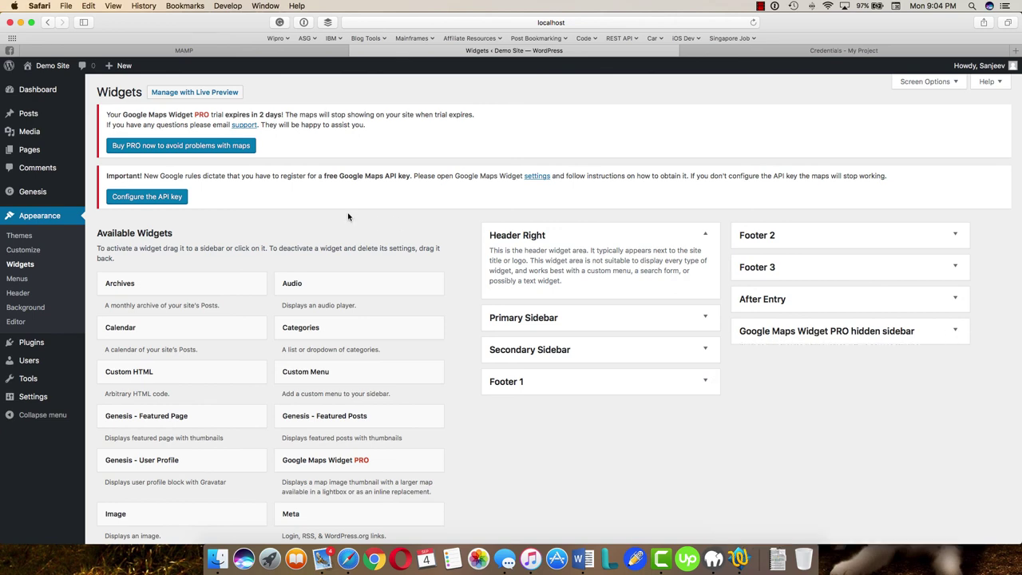
{"action": "left_click", "coordinate": [103, 92]}
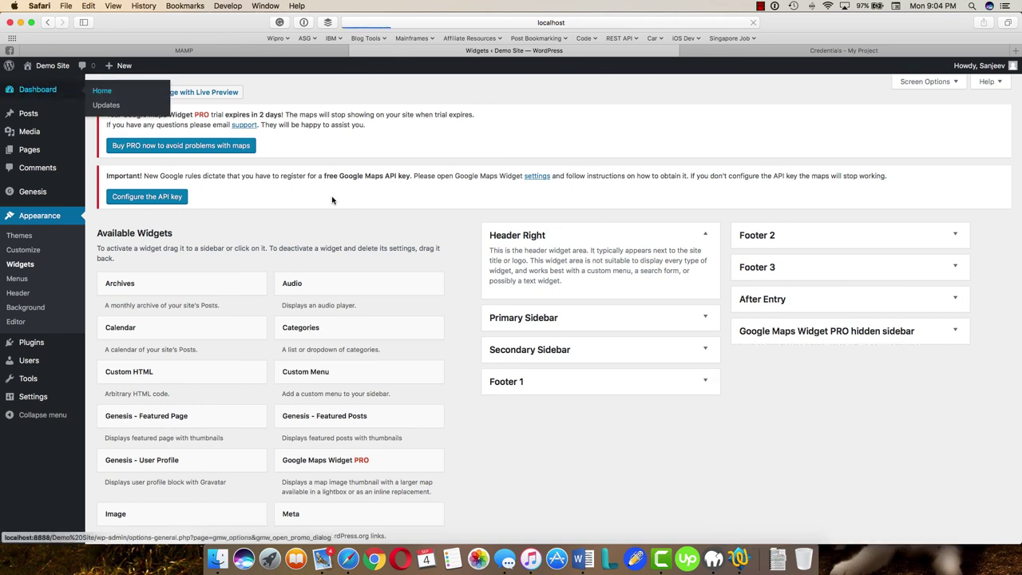